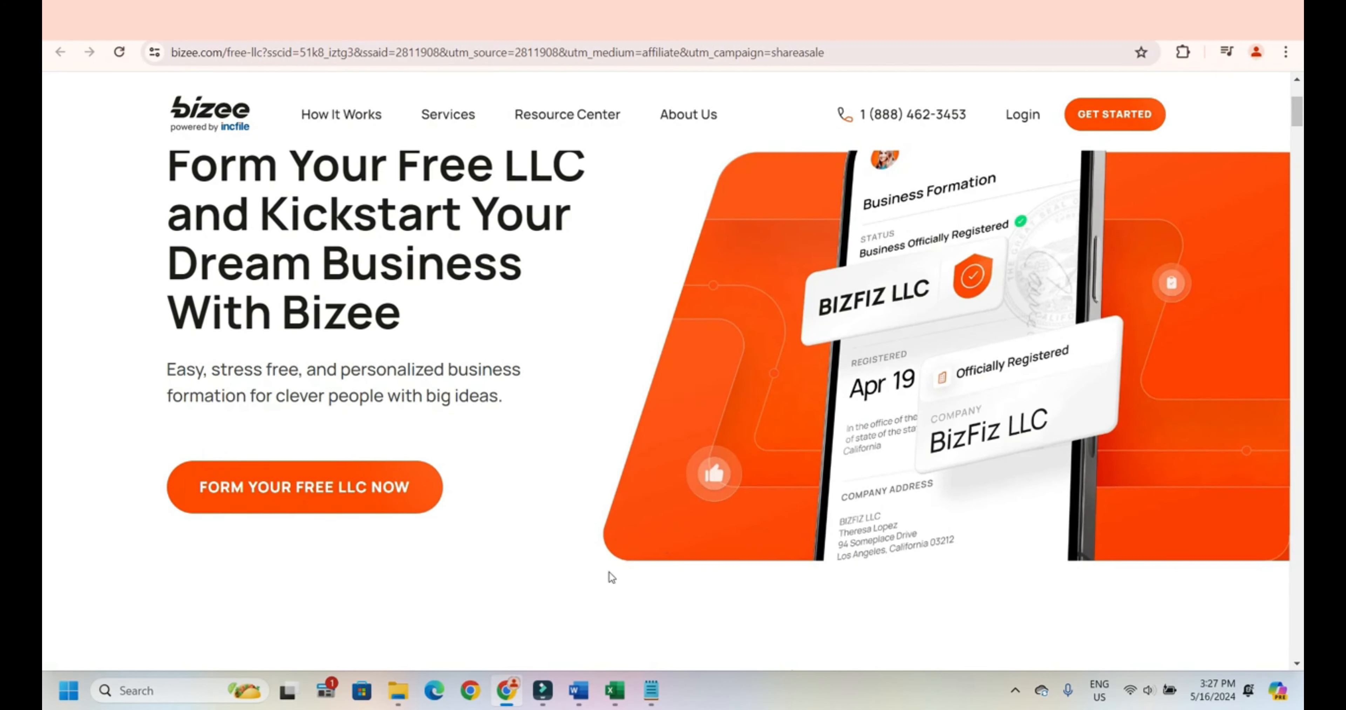
Start the free LLC order with LLC as the entity type and New Mexico as the state of formation.
left_click(385, 500)
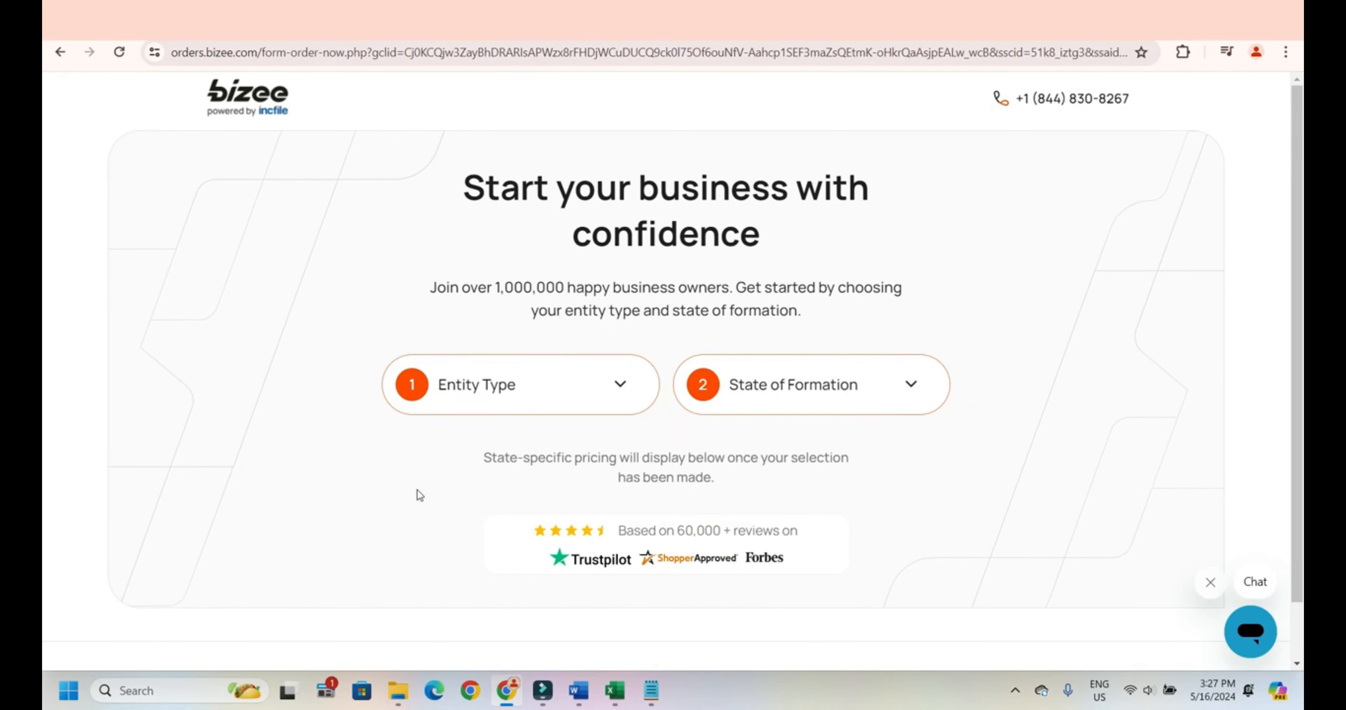
left_click(496, 389)
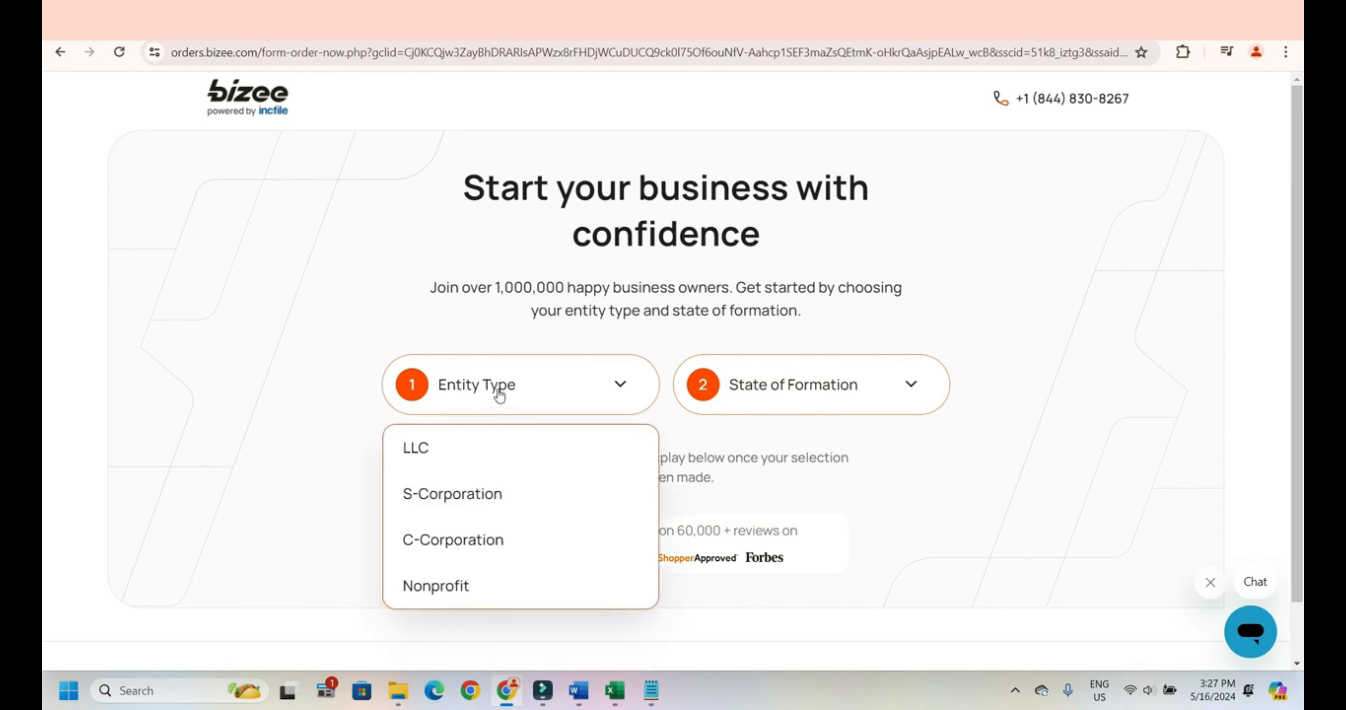
left_click(466, 449)
left_click(826, 388)
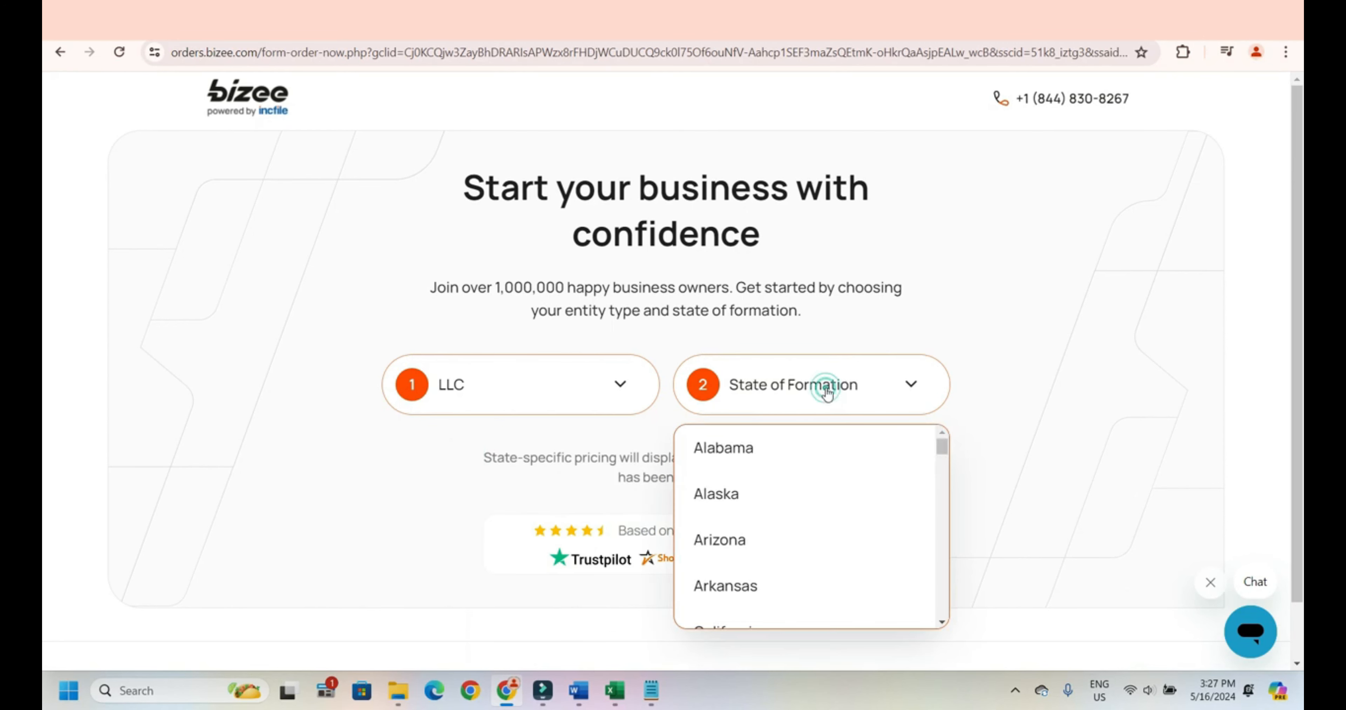
left_click_drag(941, 446, 951, 550)
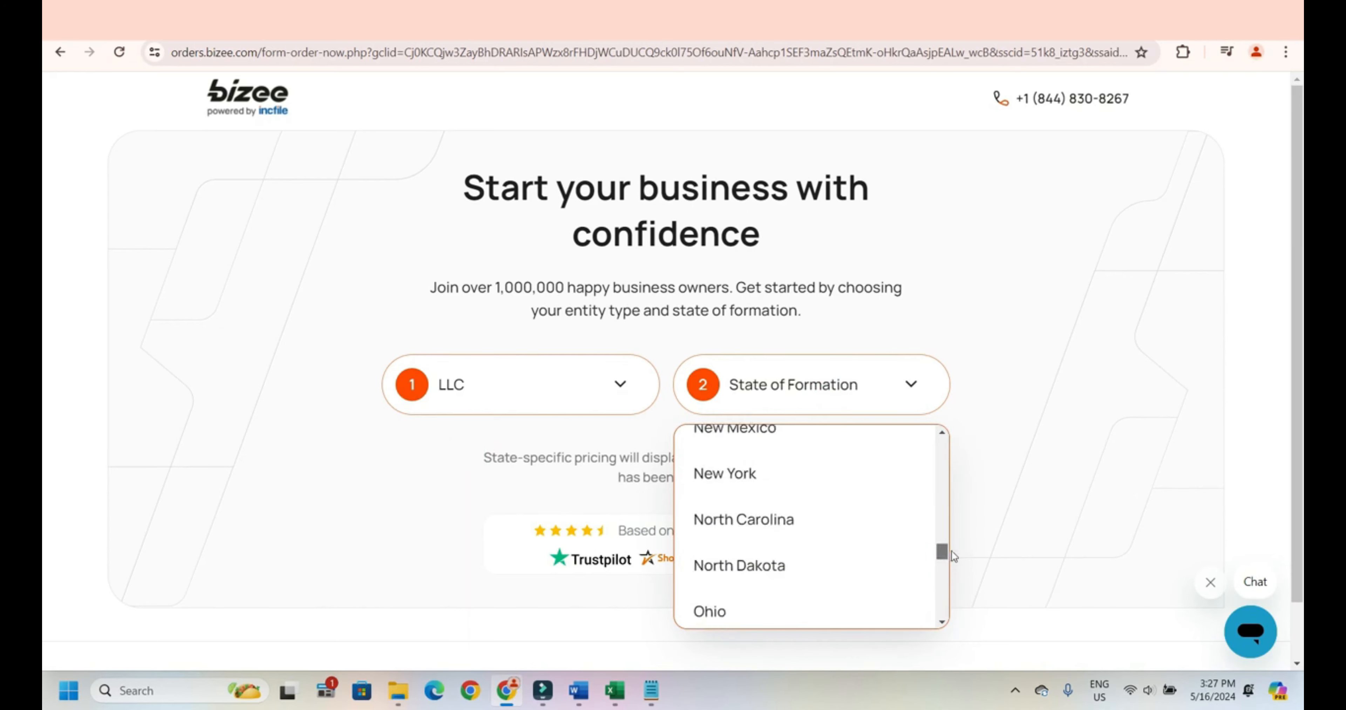
left_click(806, 431)
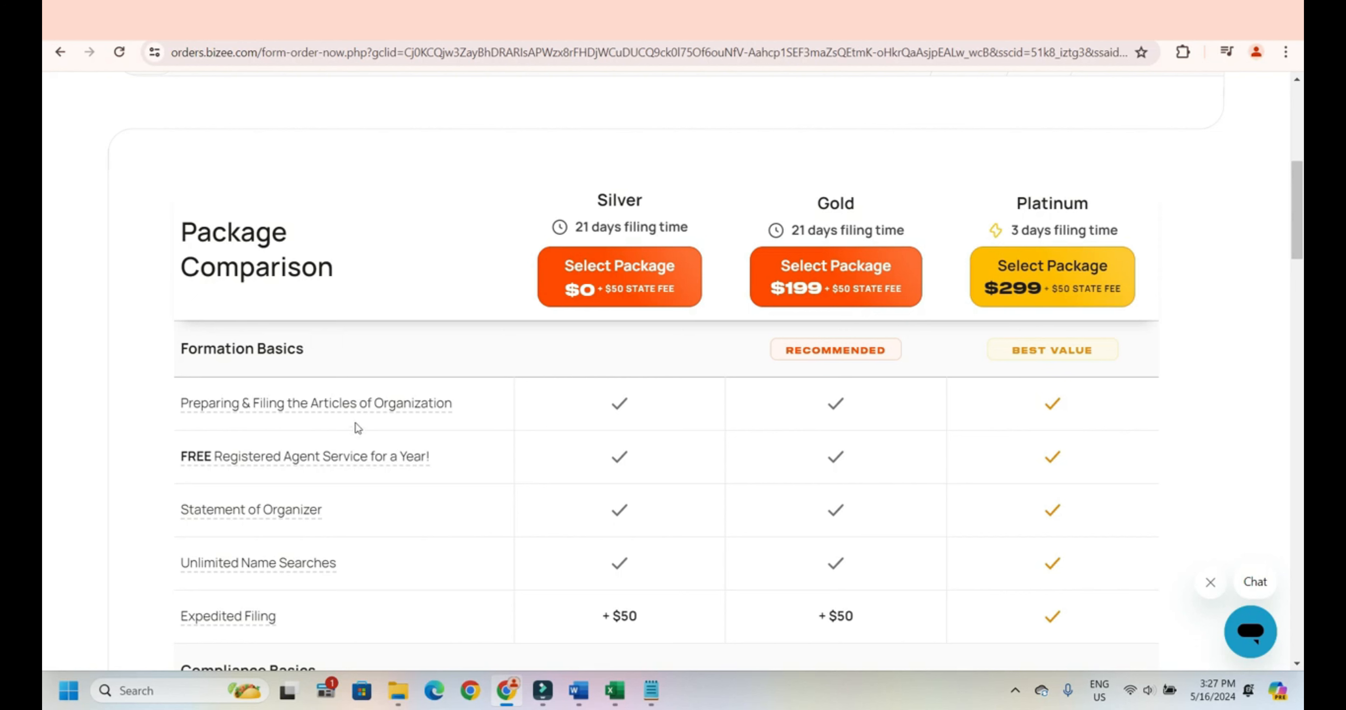
Compare the features of the Silver, Gold and Platinum packages and select the Platinum package.
left_click_drag(1014, 203, 1127, 204)
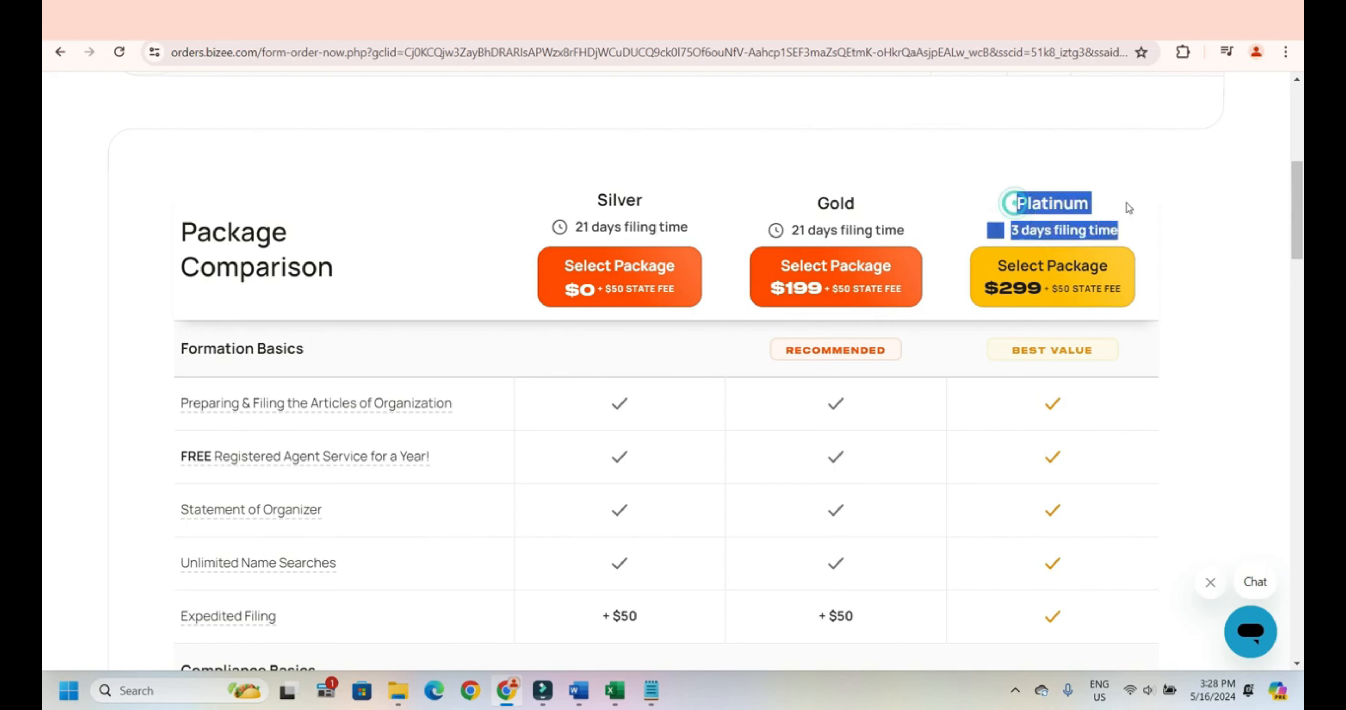
left_click(1165, 224)
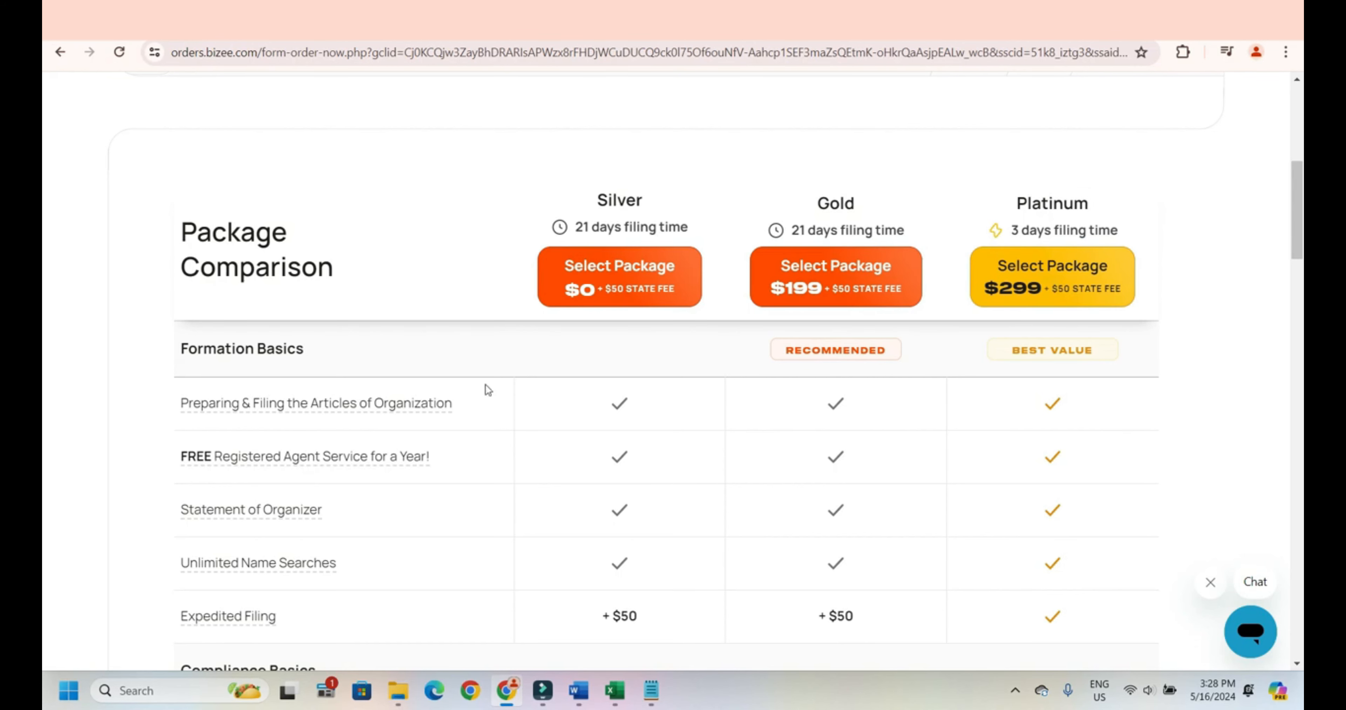
scroll(487, 391, "down", 2)
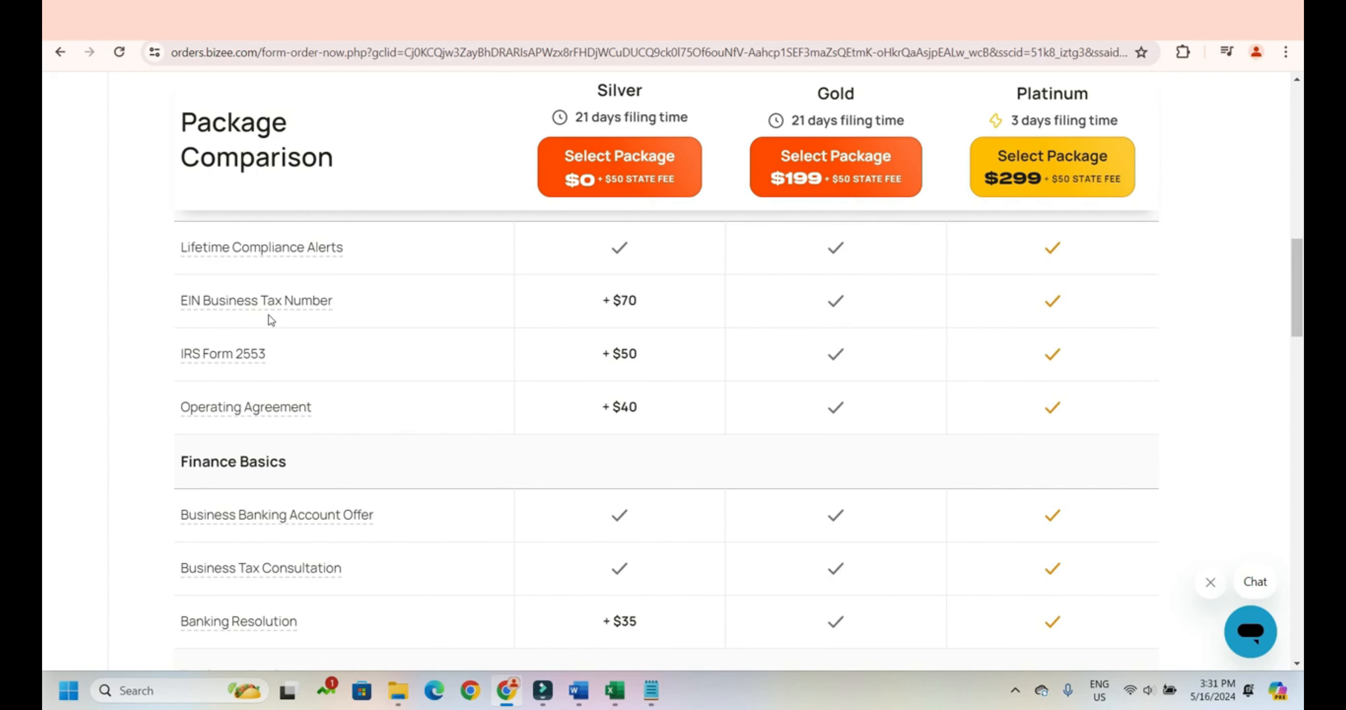
scroll(268, 315, "down", 2)
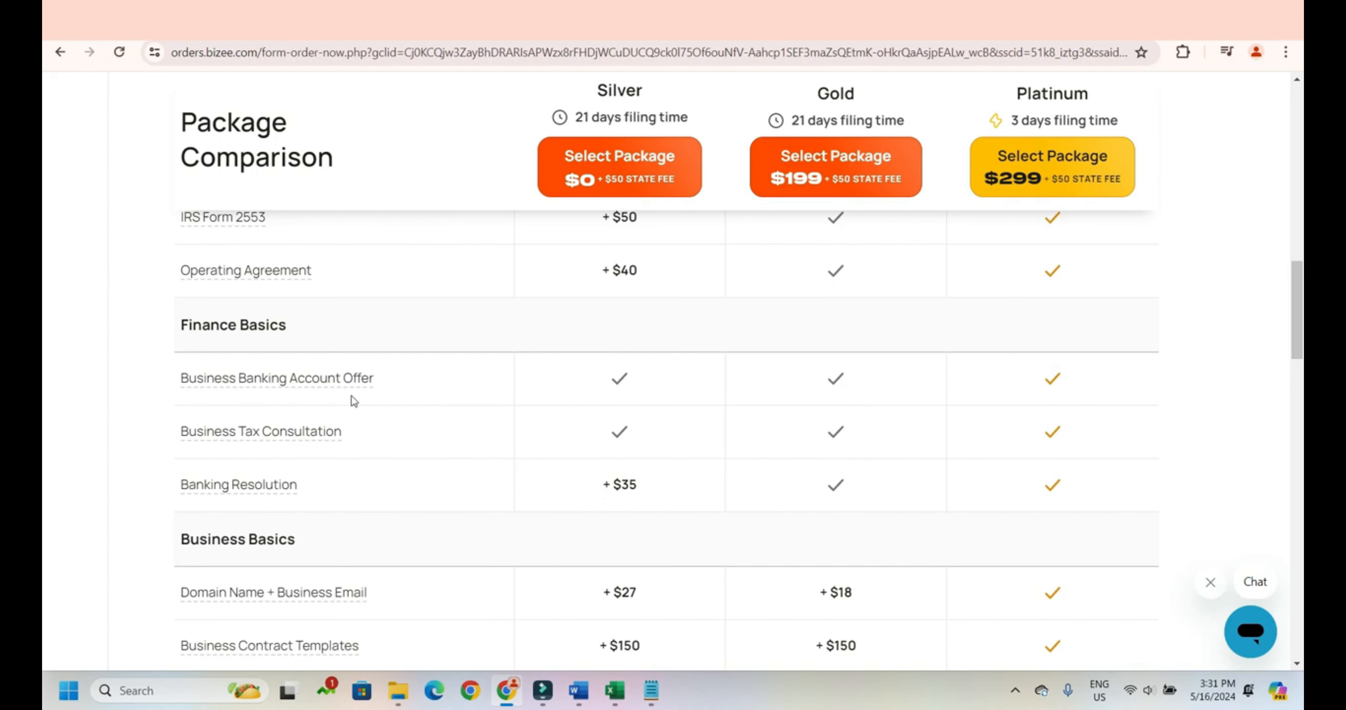
scroll(354, 407, "down", 2)
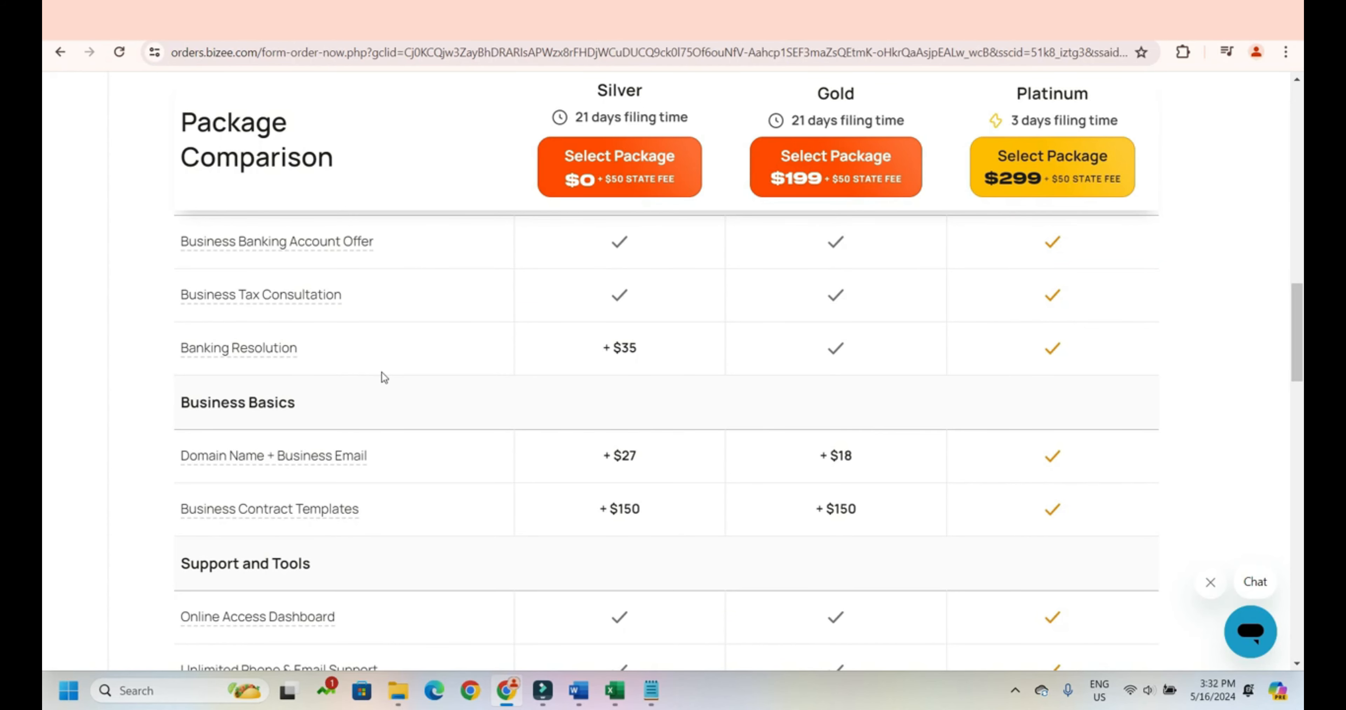
scroll(385, 374, "down", 2)
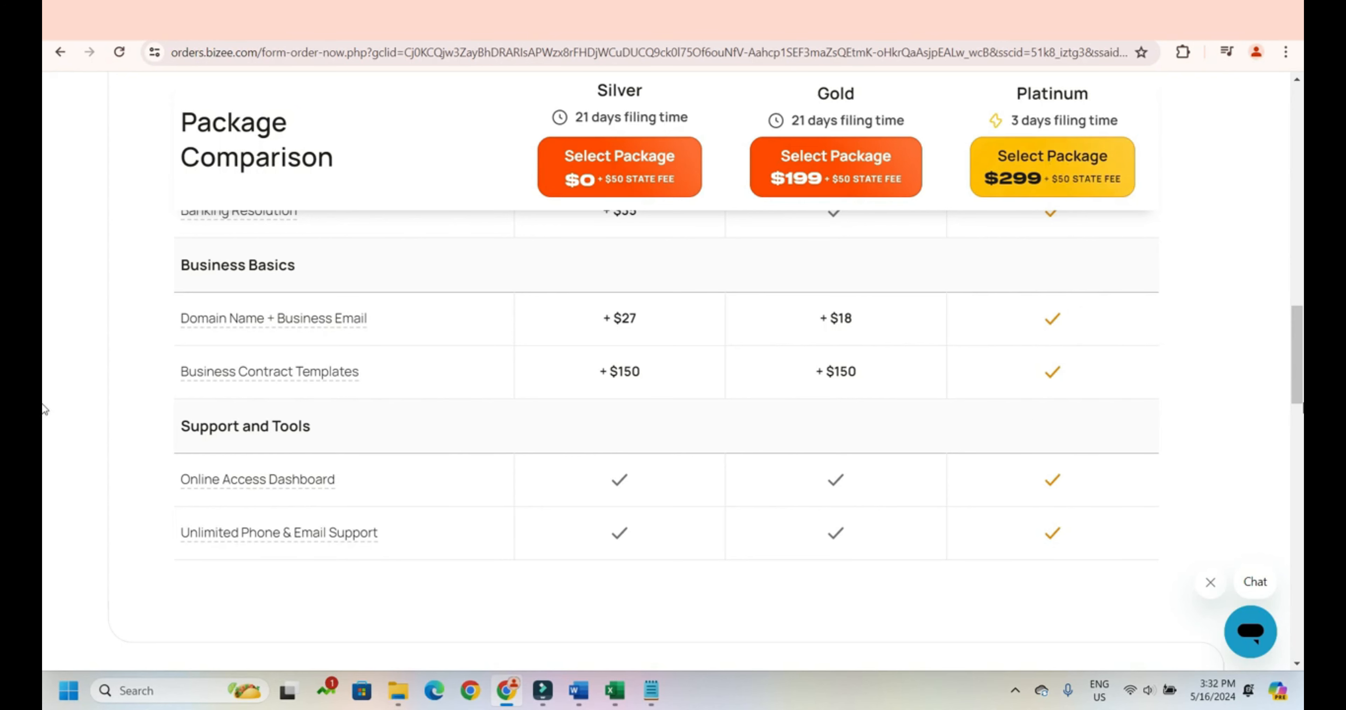
left_click_drag(1293, 381, 1290, 263)
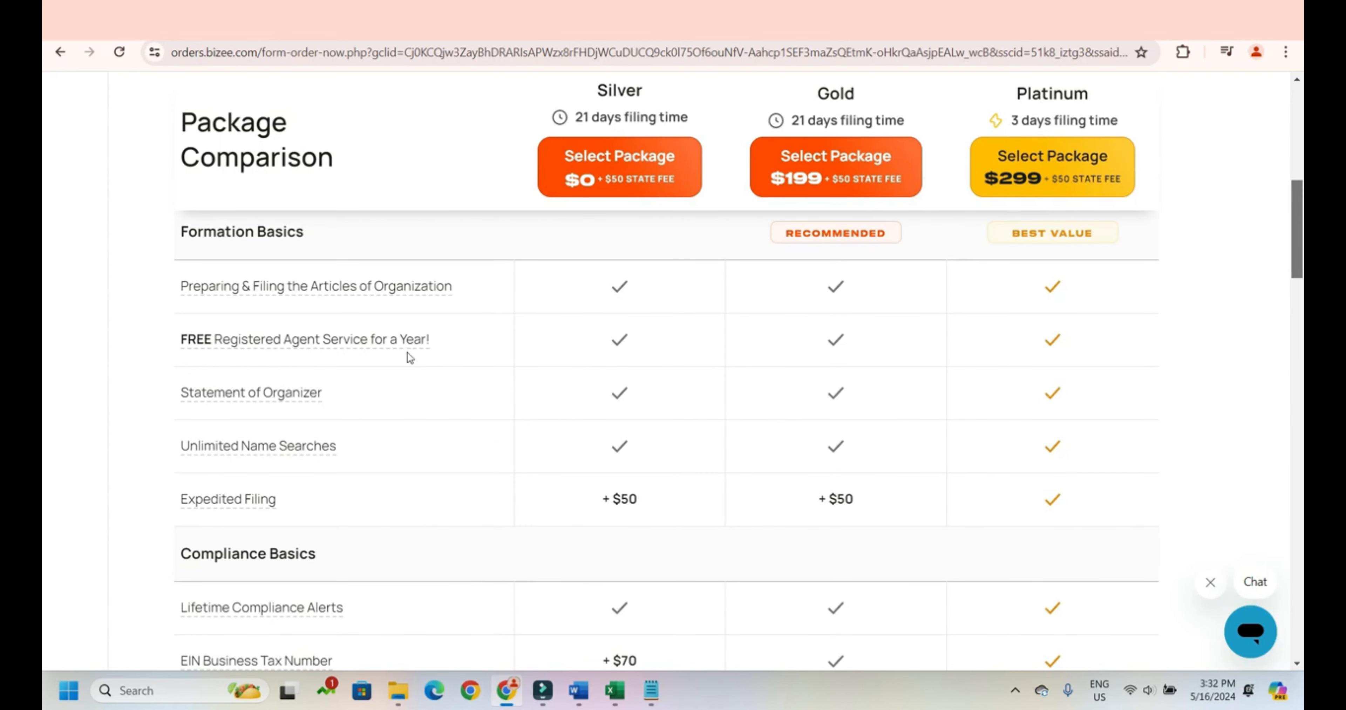
left_click(1010, 189)
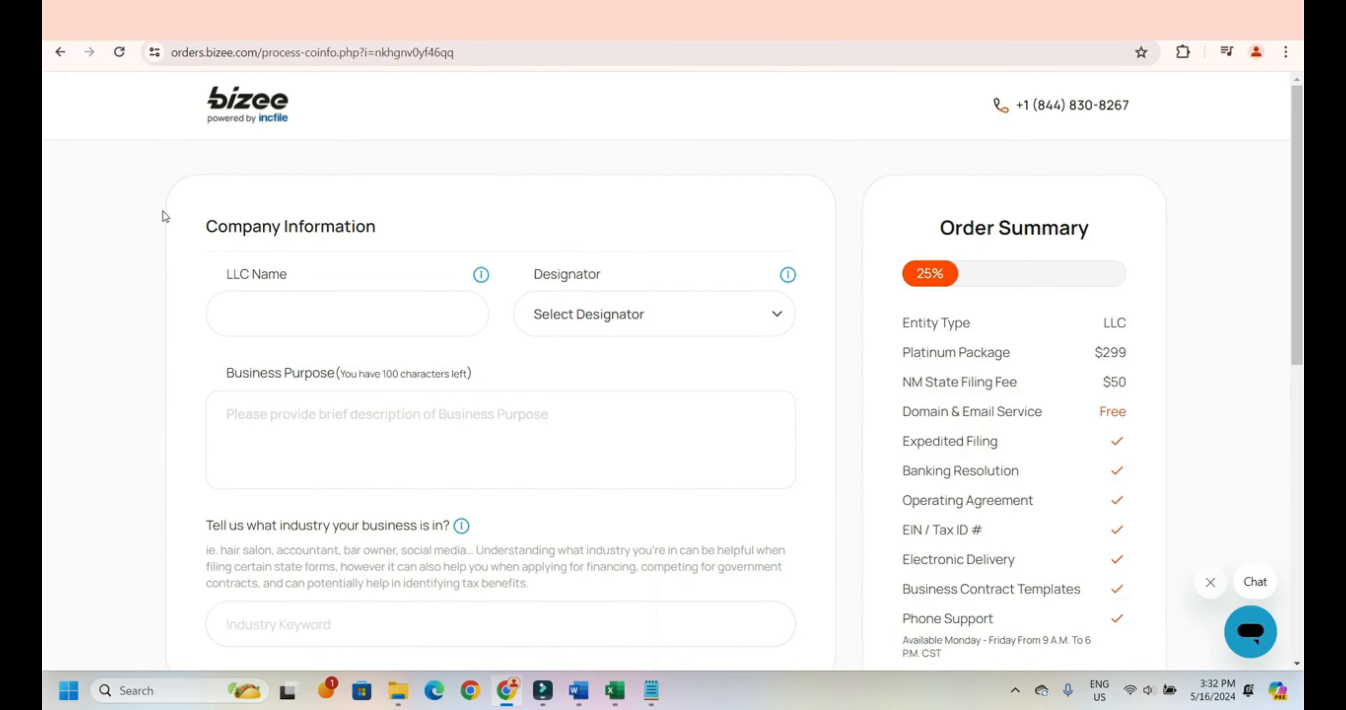
Enter CIPHERPHONIC SYSTEM as the LLC name and choose LLC as its designator.
left_click(292, 299)
mouse_move(484, 277)
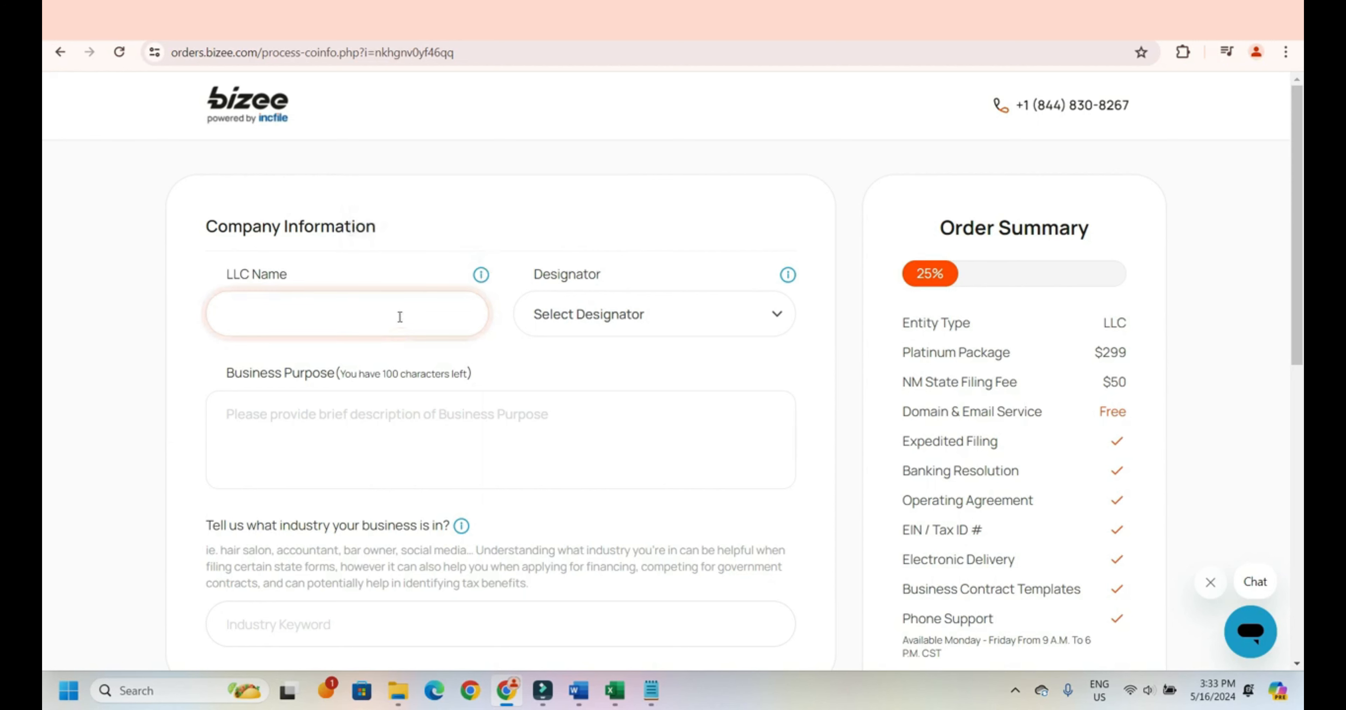
type("CIPHERPHONIC SYSTEM")
left_click(629, 313)
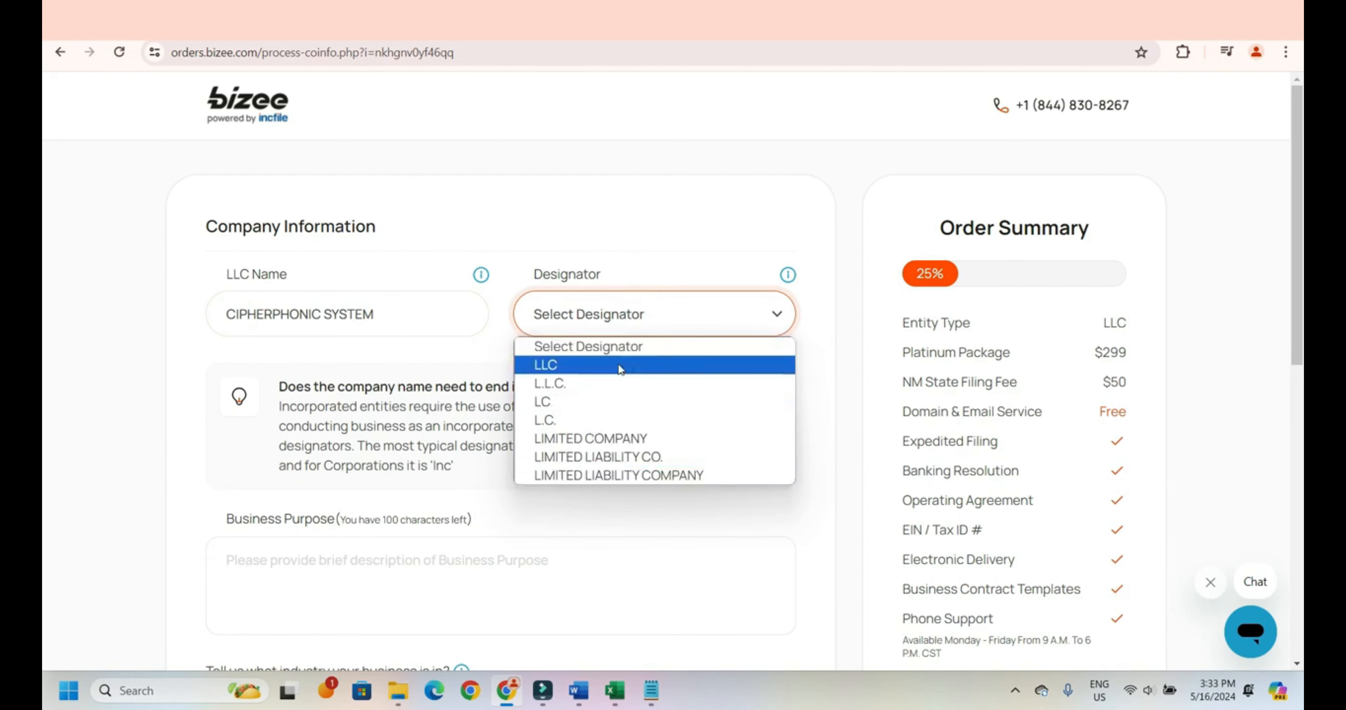
left_click(615, 366)
Enter the business purpose "Uses ai to enhance data insight and gives costumer real-time insight to cater to client".
left_click(260, 467)
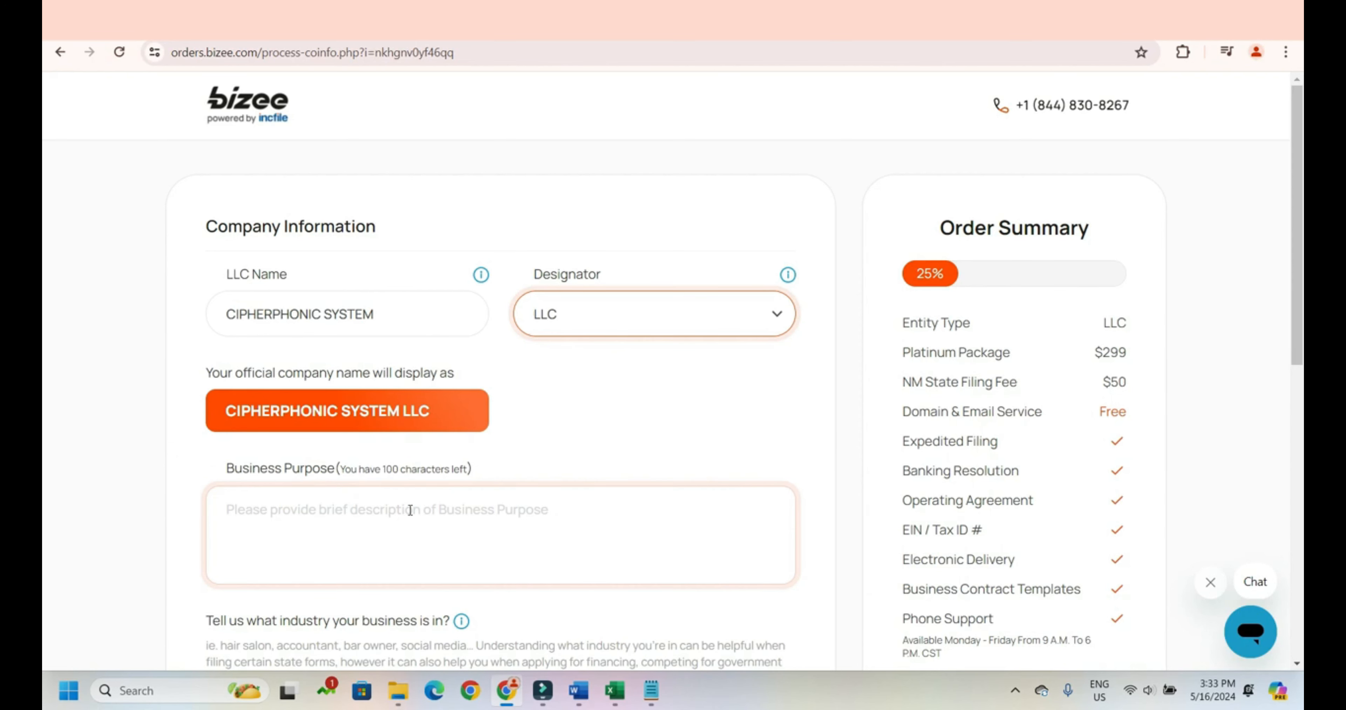
type("Uses ai to enhance data insight and gives costumer real-time insight to cater to client")
scroll(174, 372, "down", 3)
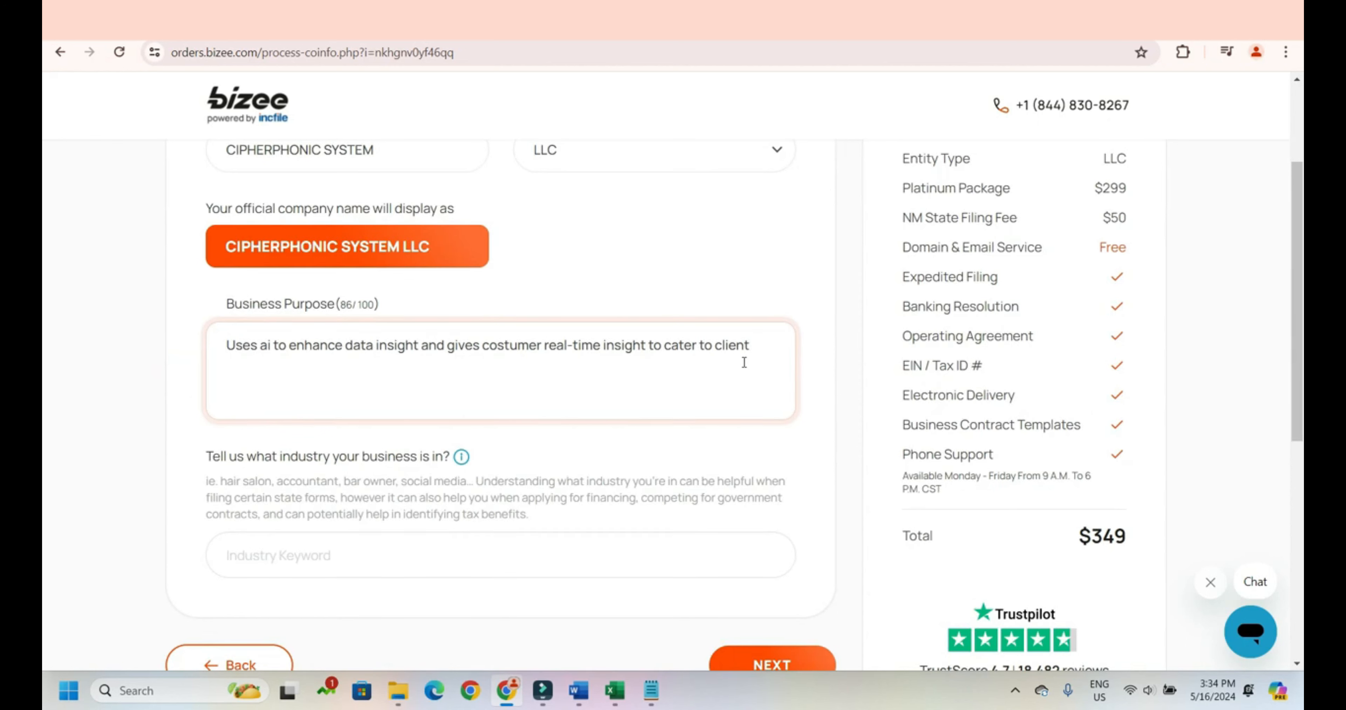
Find consulting industries, choose "541512 - Computer software consulting services or consultants", and submit the company information.
left_click(327, 571)
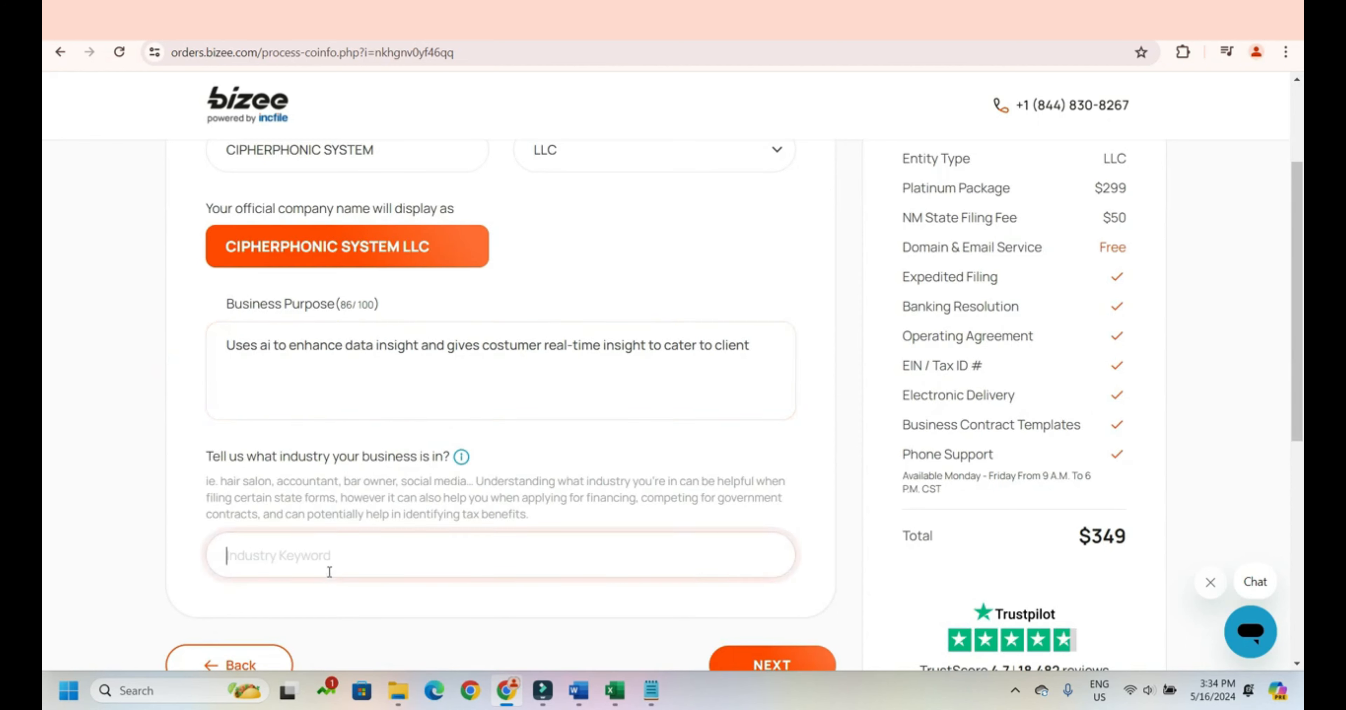
type("cons")
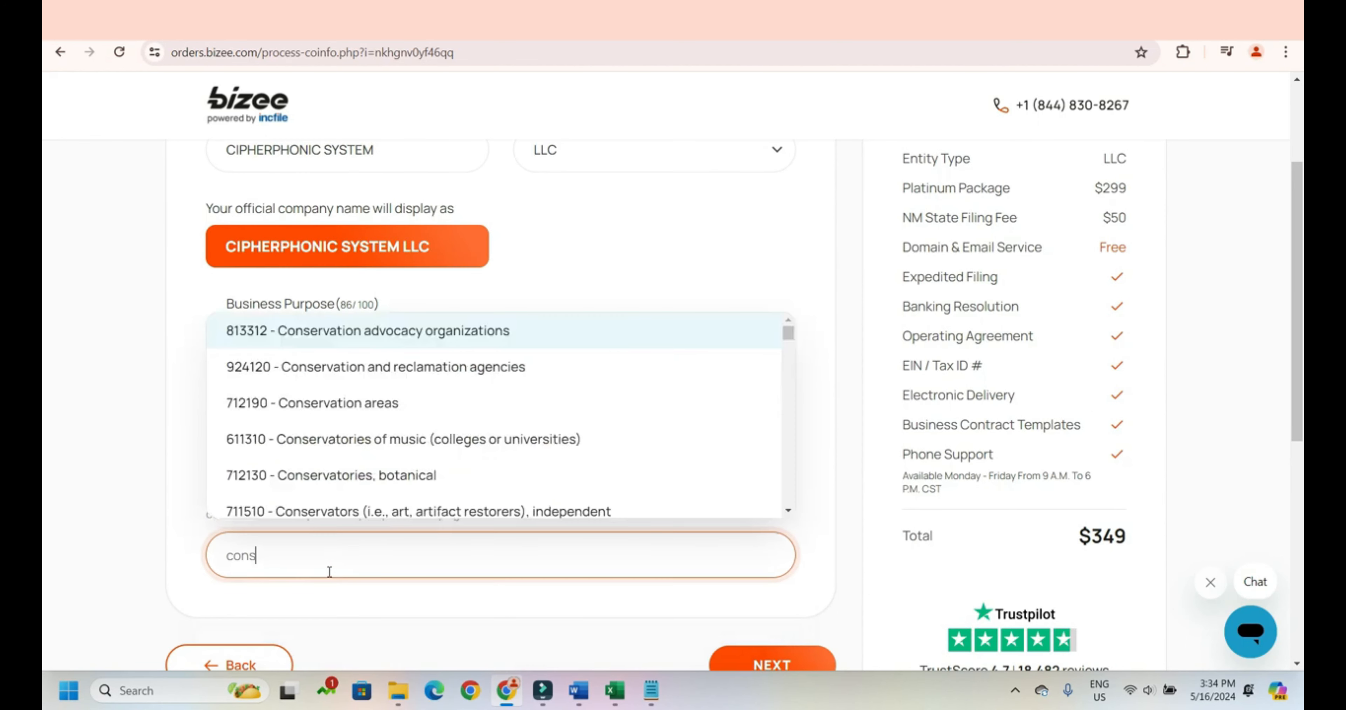
type("ulti")
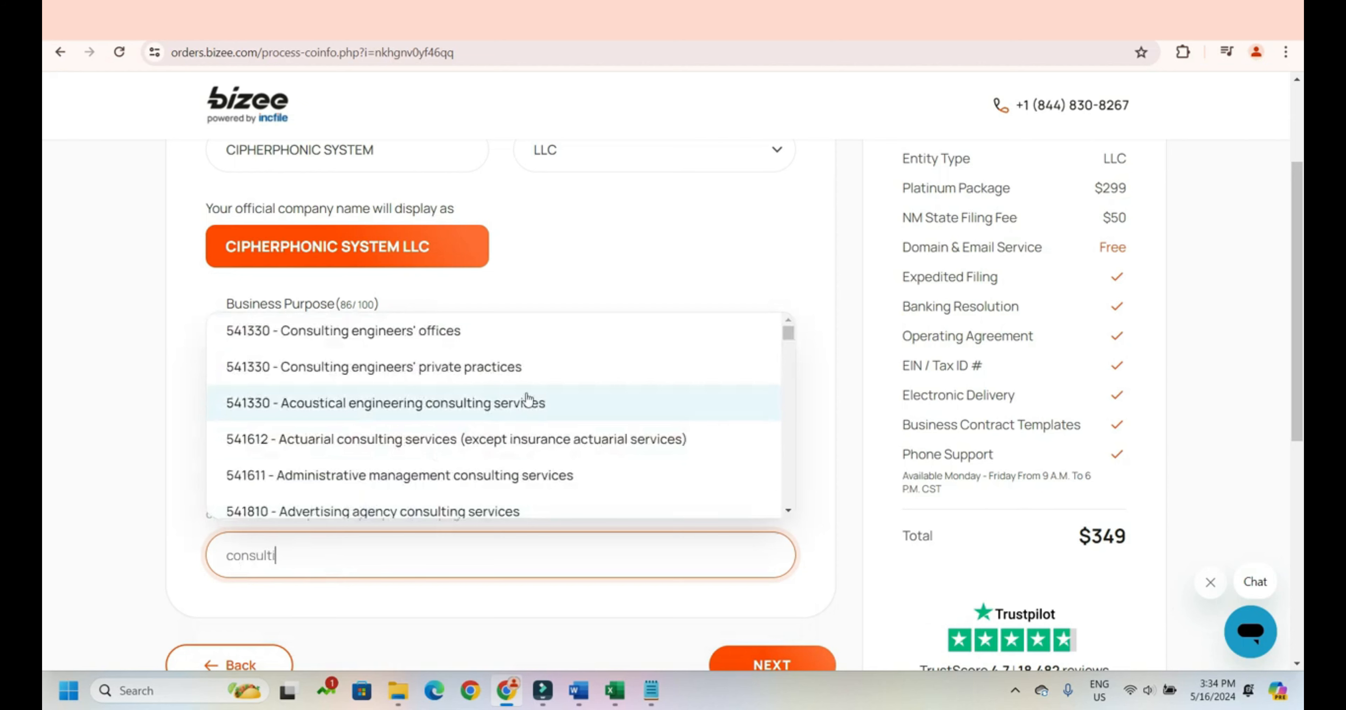
scroll(530, 408, "down", 5)
scroll(535, 413, "down", 3)
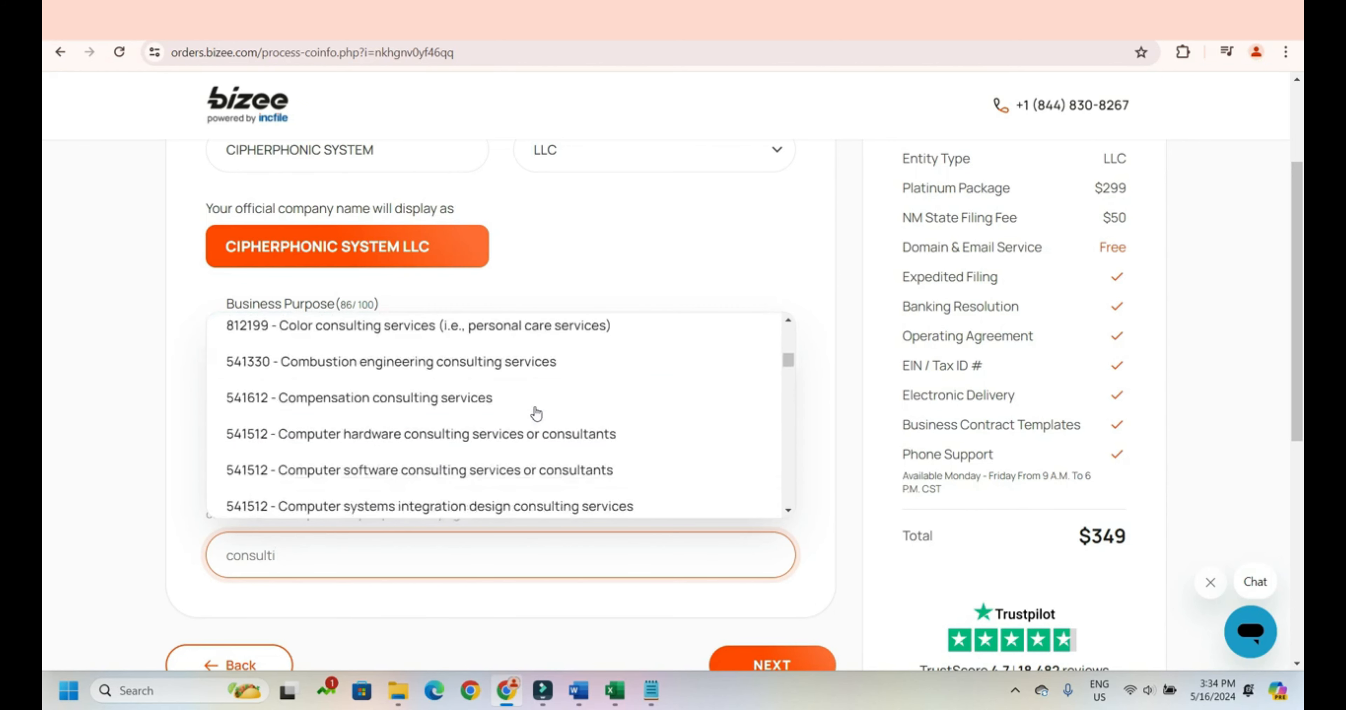
left_click(412, 471)
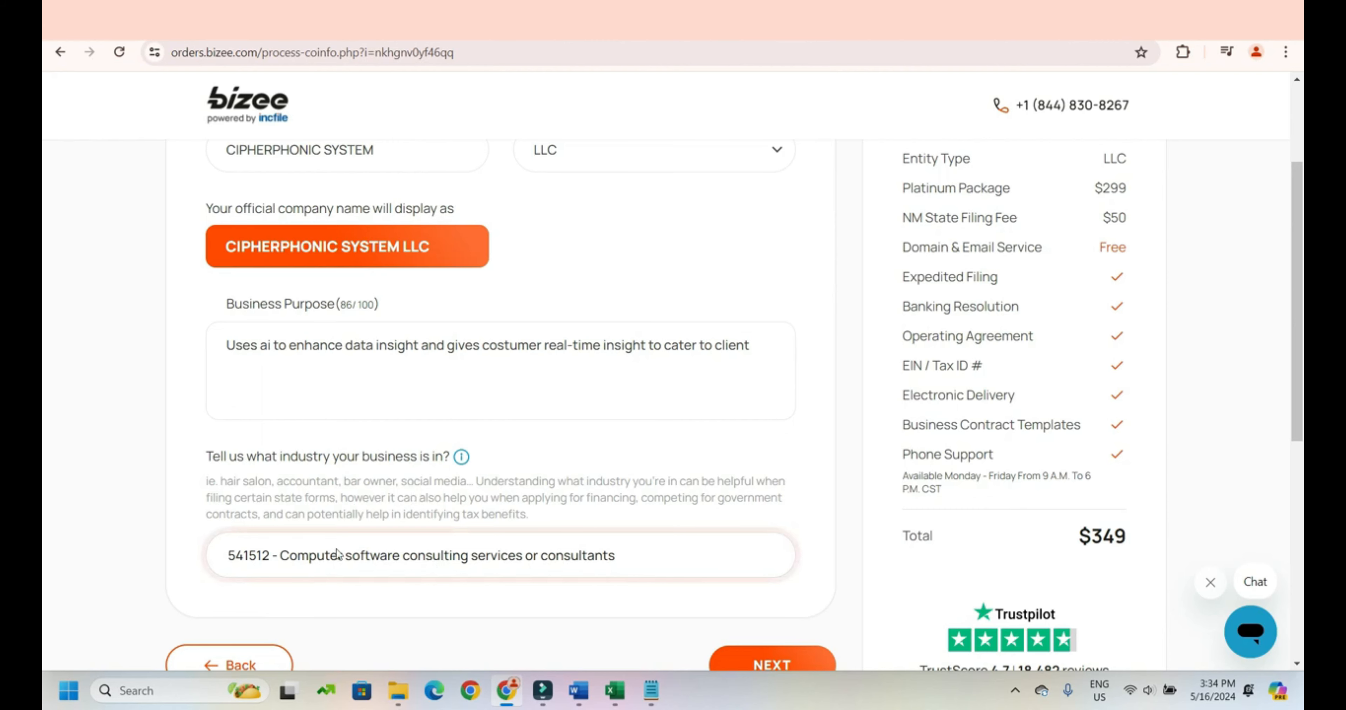
left_click(767, 662)
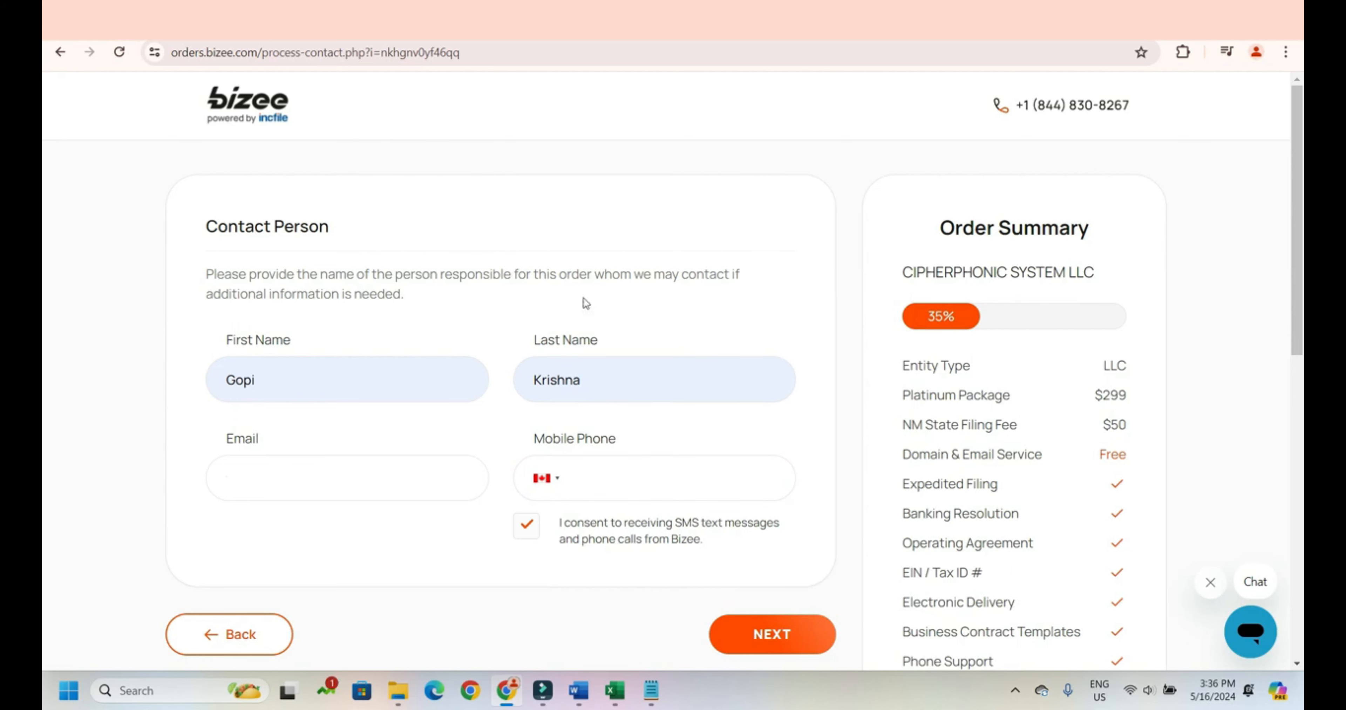
Submit the contact person details and continue with the Professional Business Address & Virtual Mail Service as the company address.
left_click(787, 637)
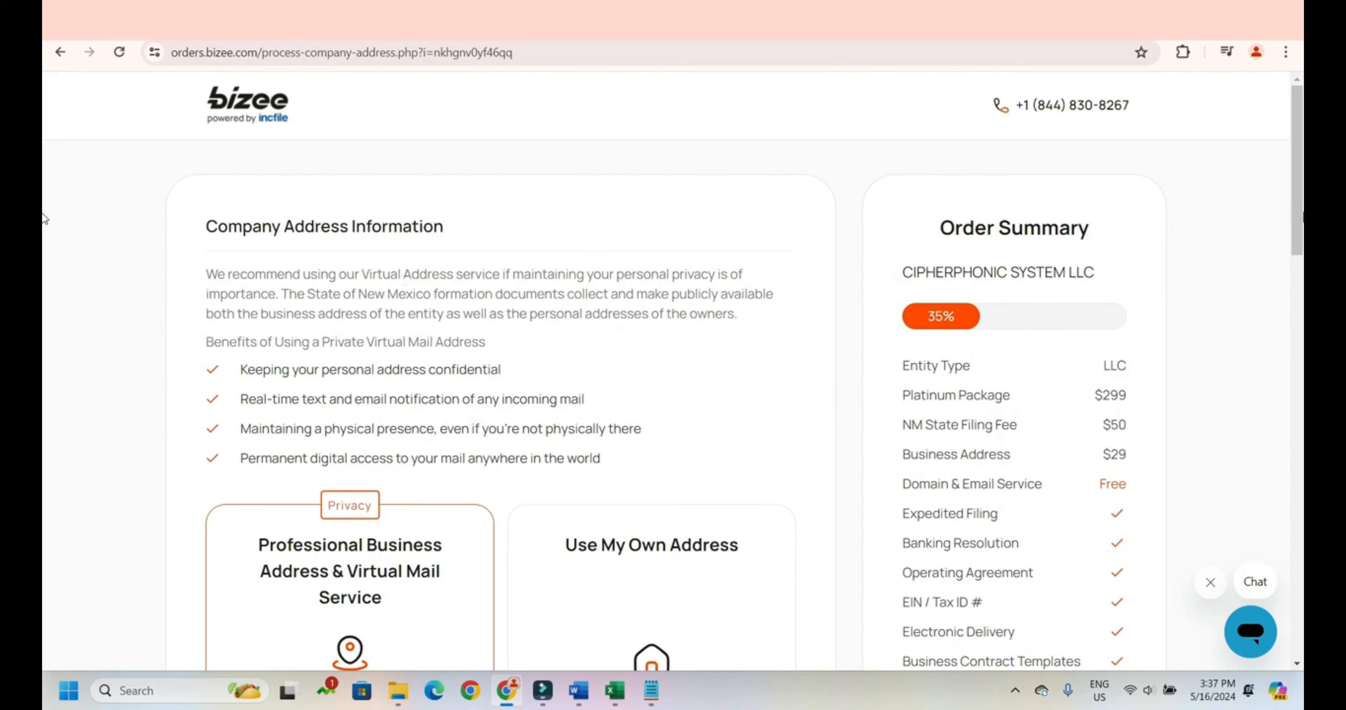
left_click_drag(1294, 184, 1295, 304)
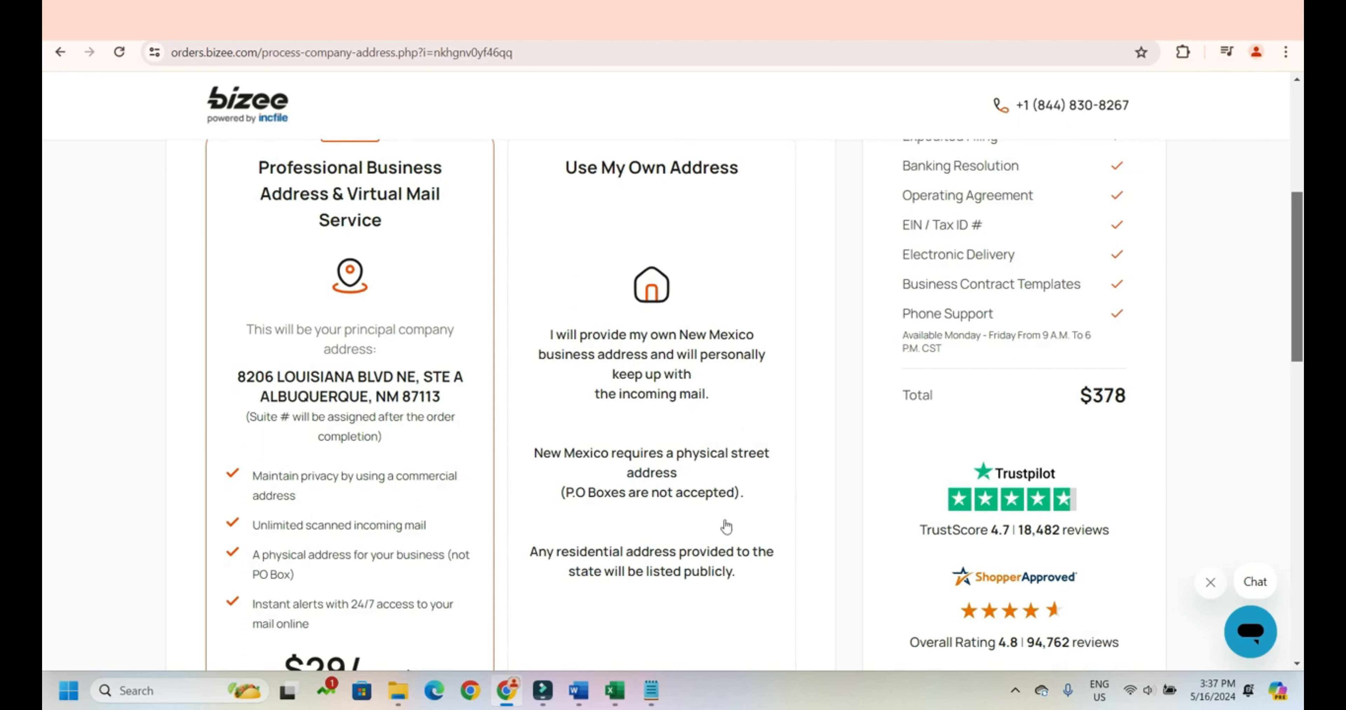
left_click_drag(236, 378, 464, 403)
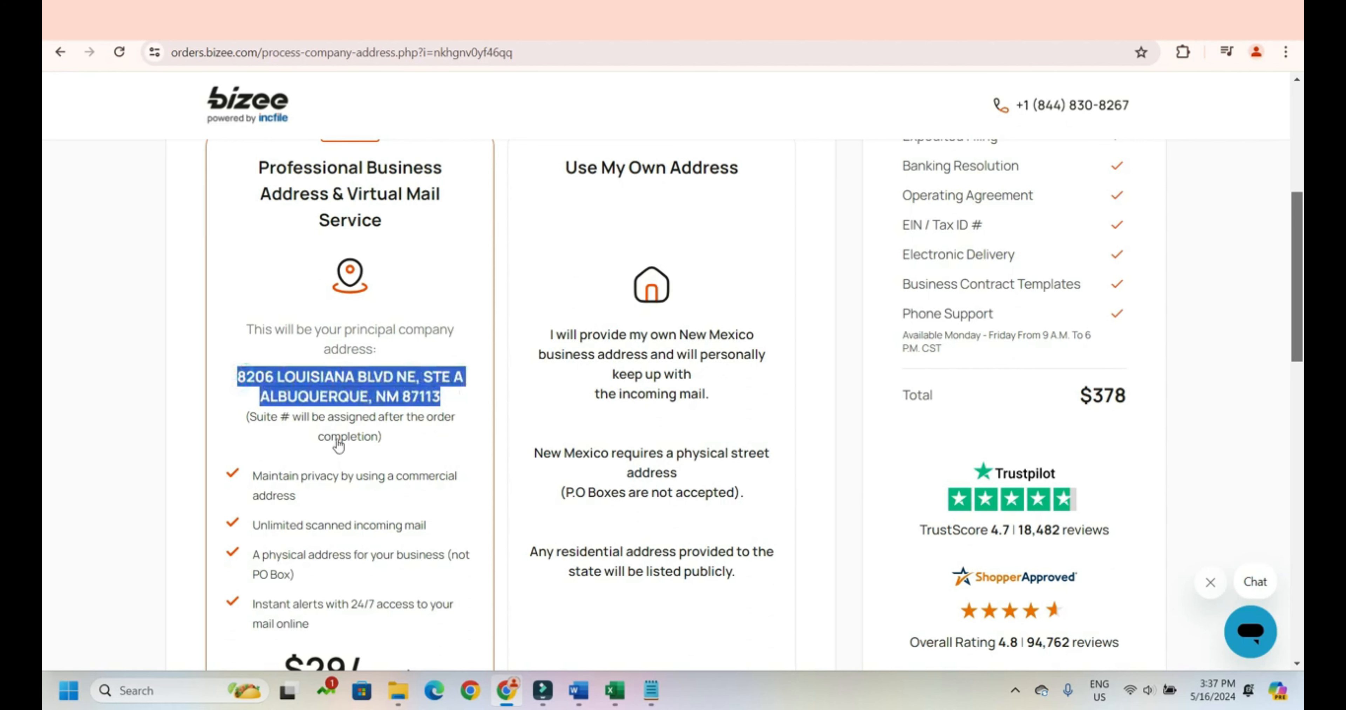
scroll(361, 447, "down", 2)
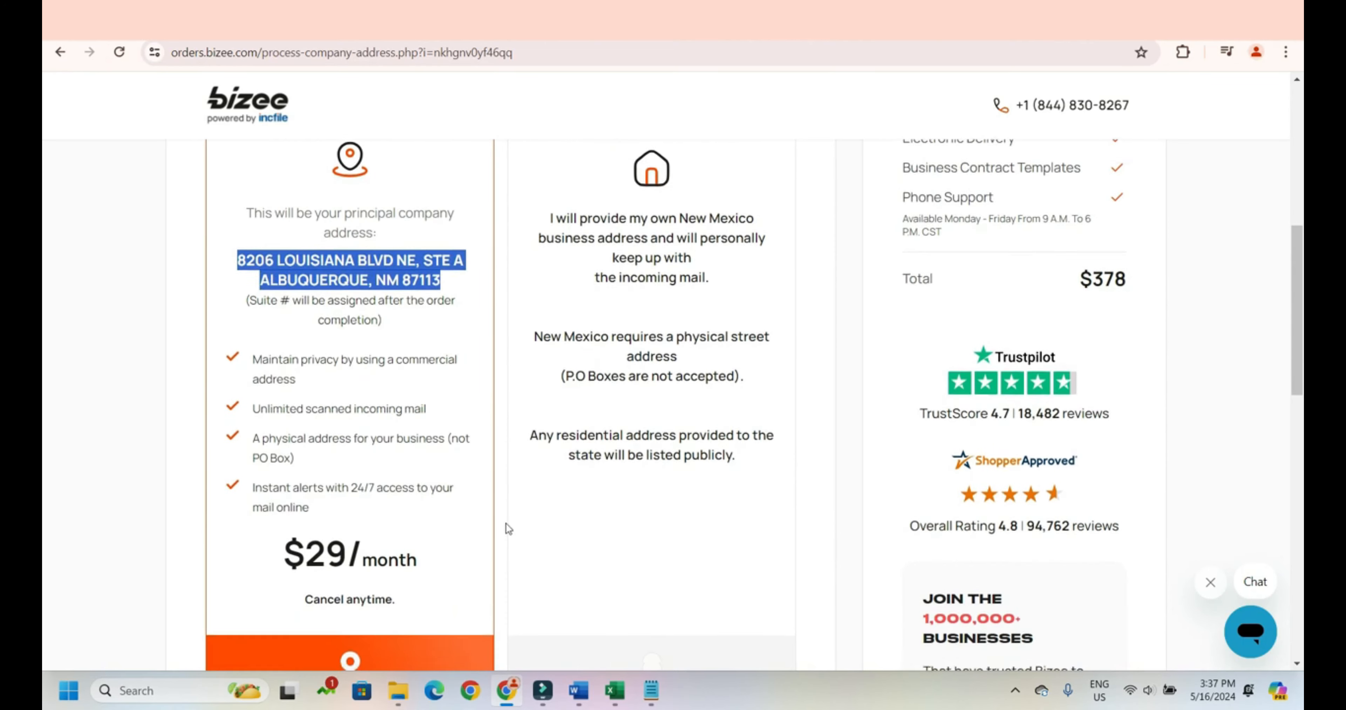
scroll(505, 524, "down", 3)
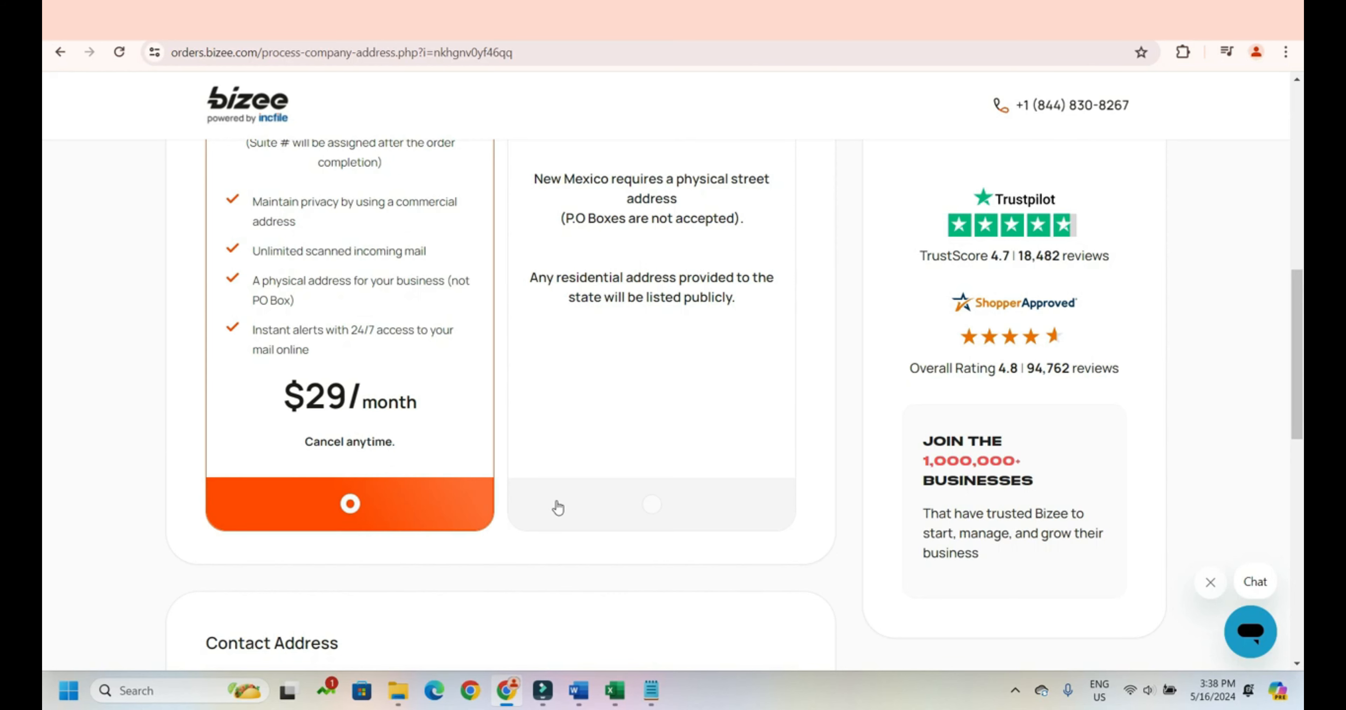
scroll(558, 508, "down", 12)
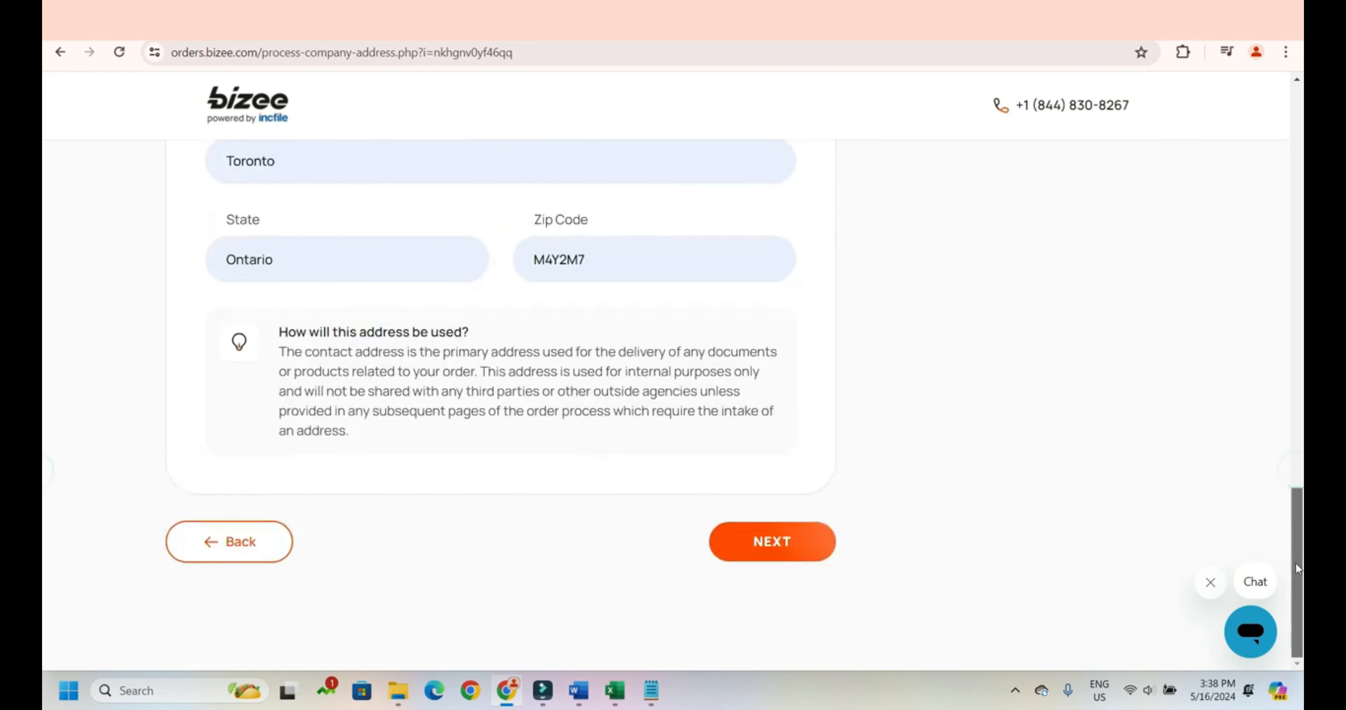
left_click(783, 546)
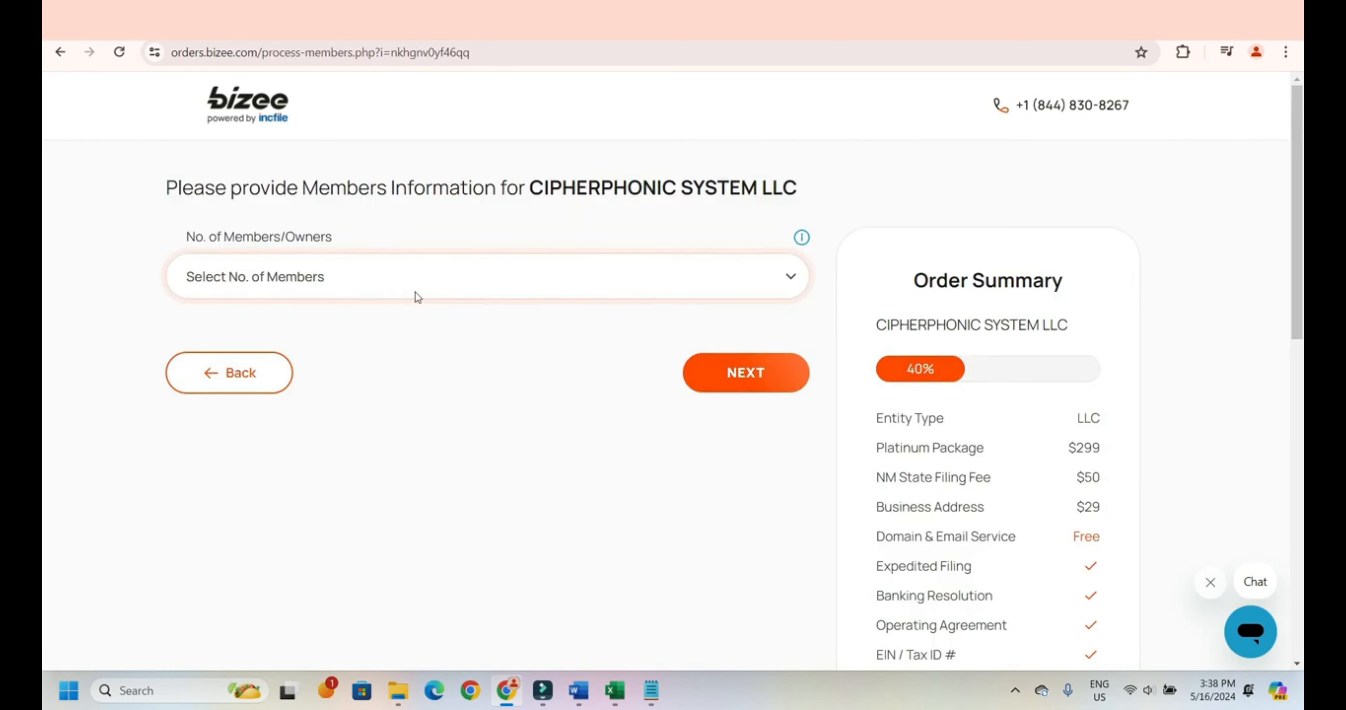
Set the number of members to 1, use the contact person as Member 1, and submit the member information.
left_click(786, 282)
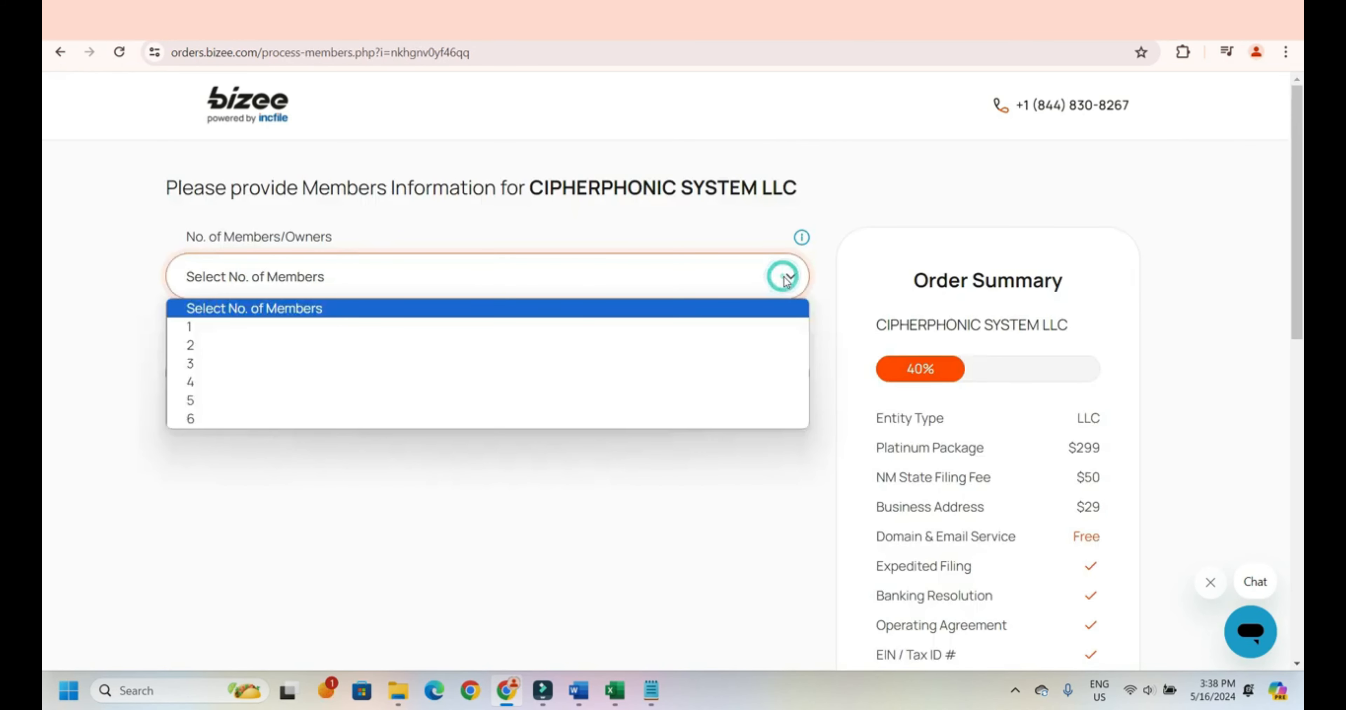
left_click(257, 321)
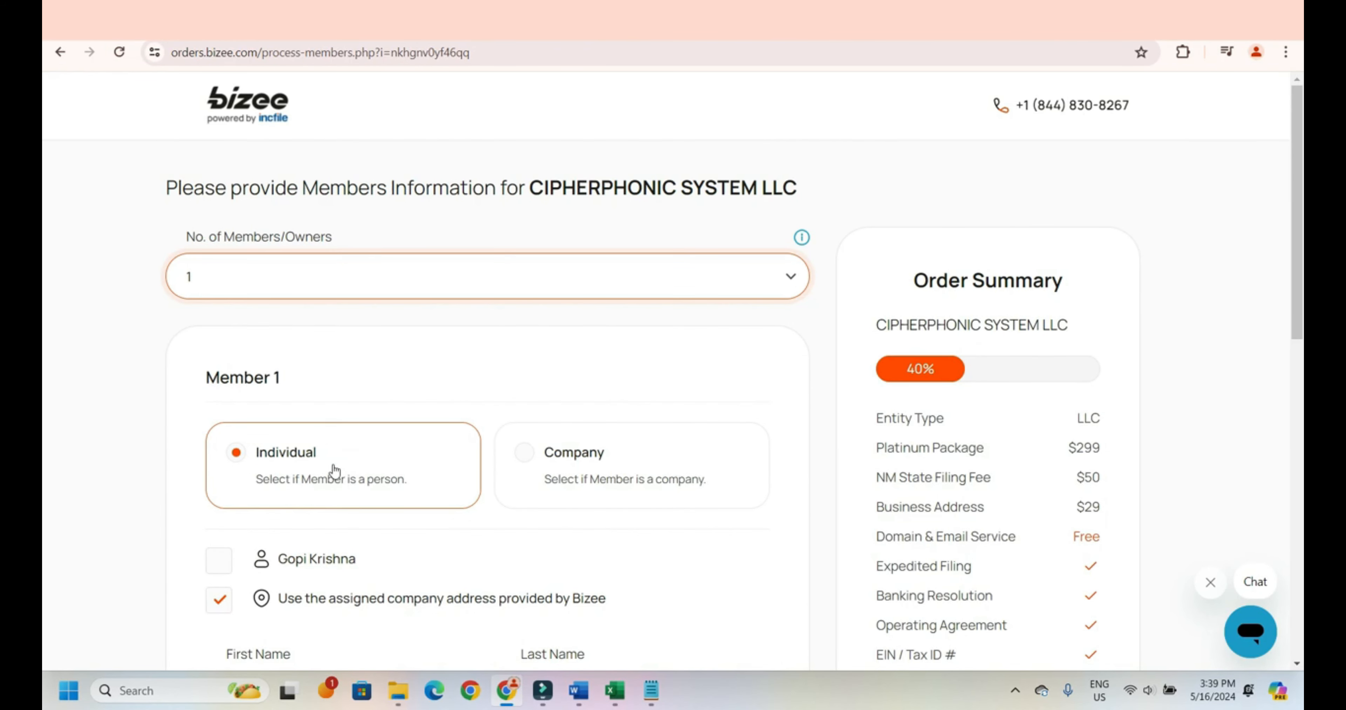
left_click(219, 560)
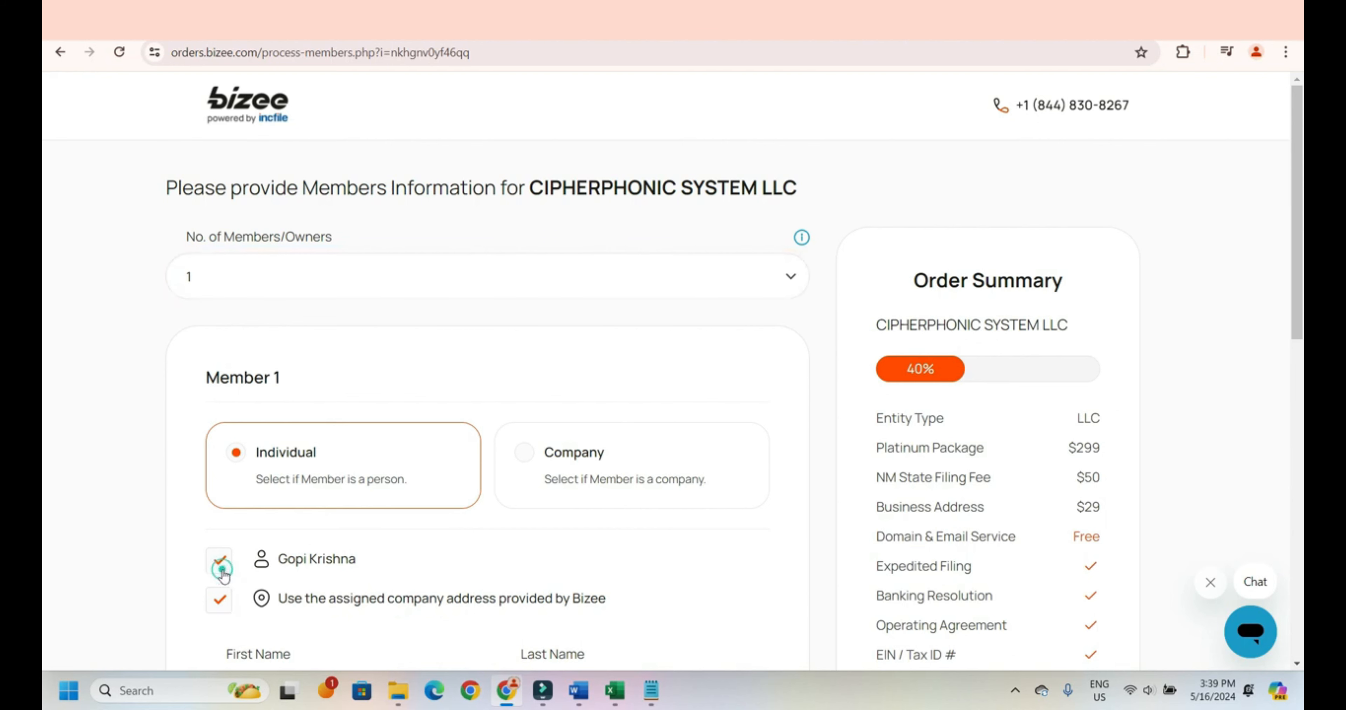
scroll(1016, 503, "down", 5)
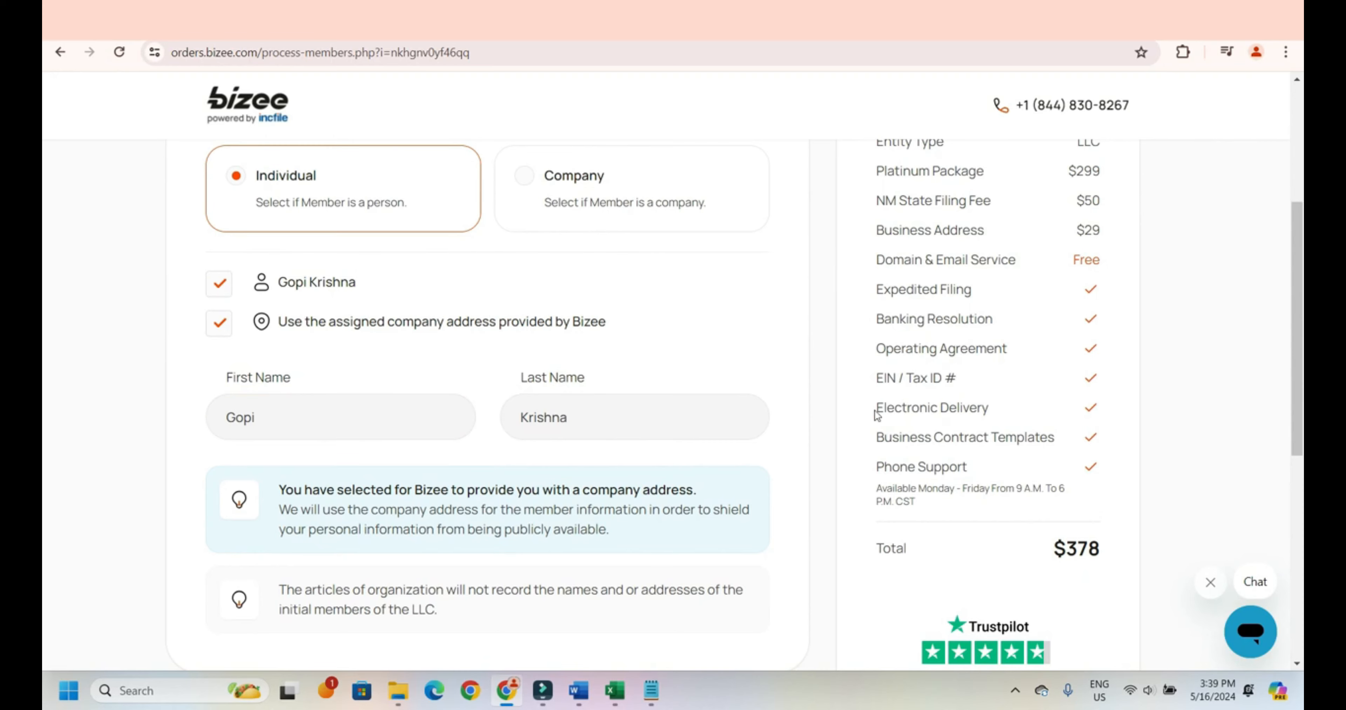
scroll(1201, 437, "down", 4)
left_click(764, 498)
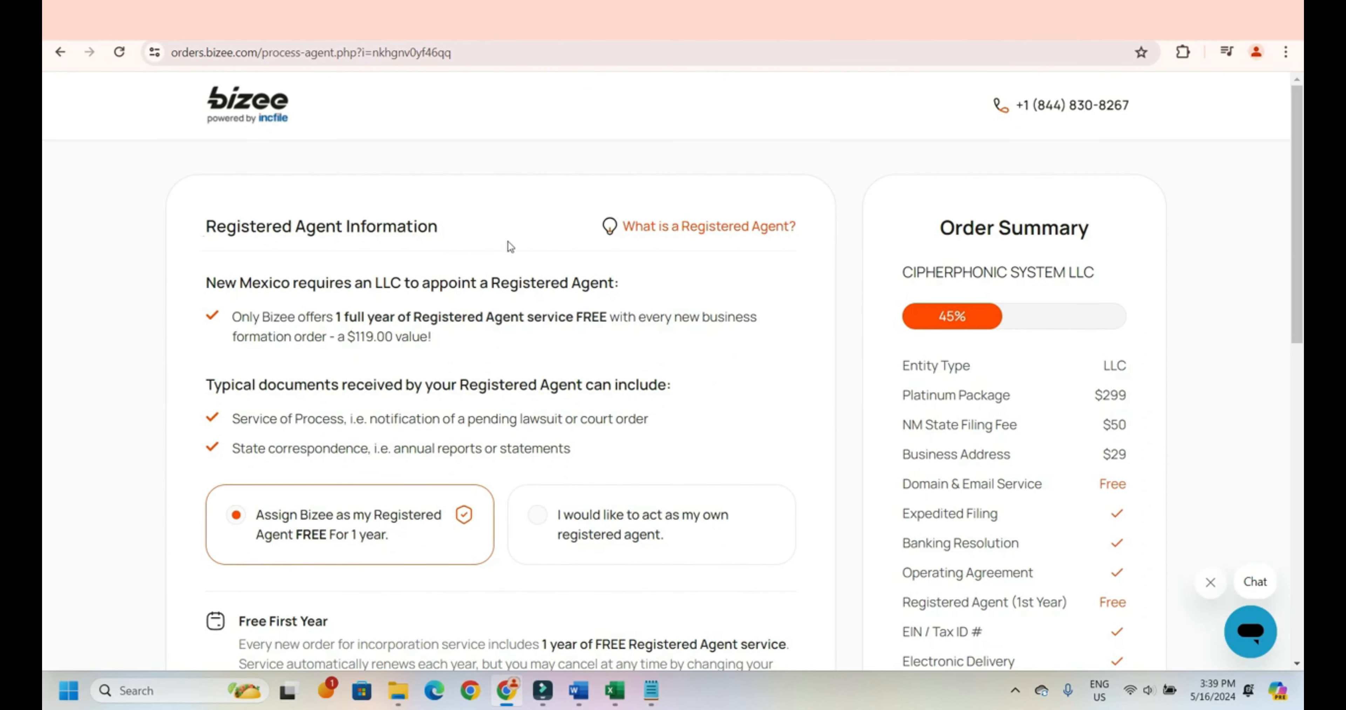
Review the Registered Agent terms, keep Bizee assigned as the free first-year Registered Agent, and submit the page.
scroll(326, 312, "down", 1)
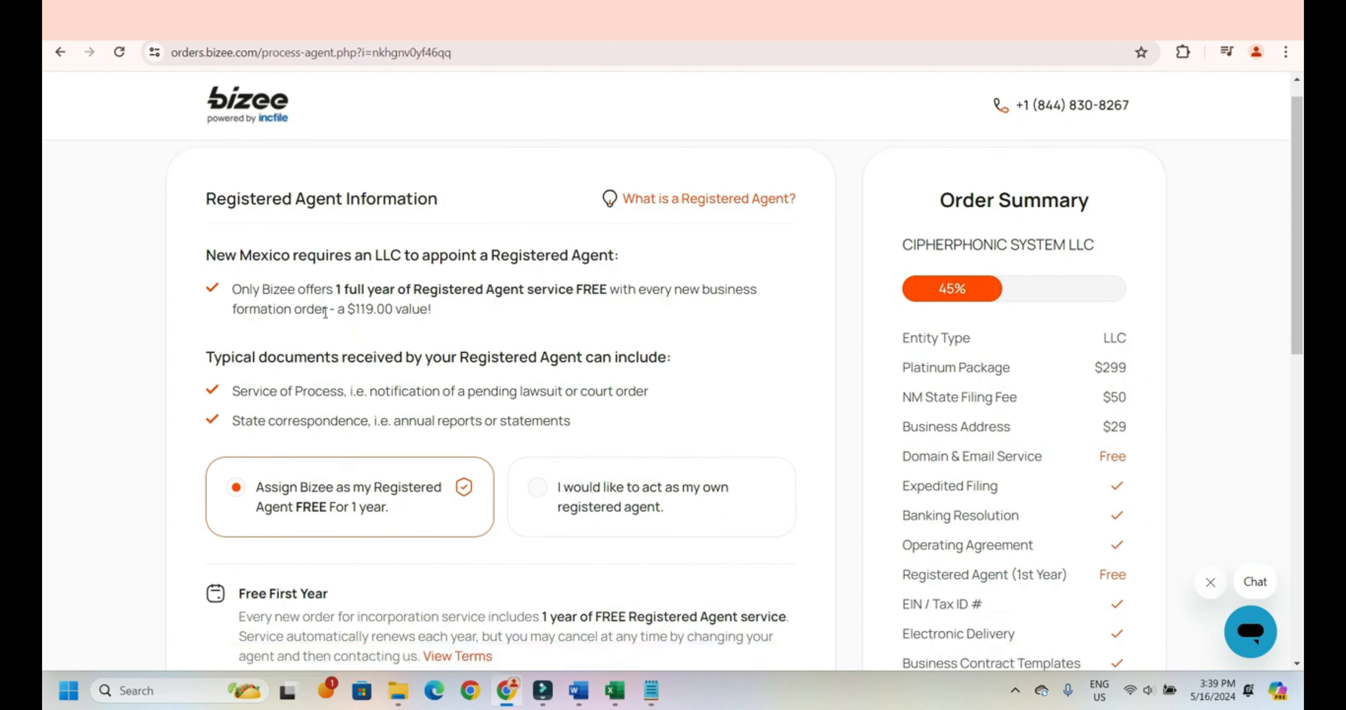
left_click_drag(349, 308, 428, 308)
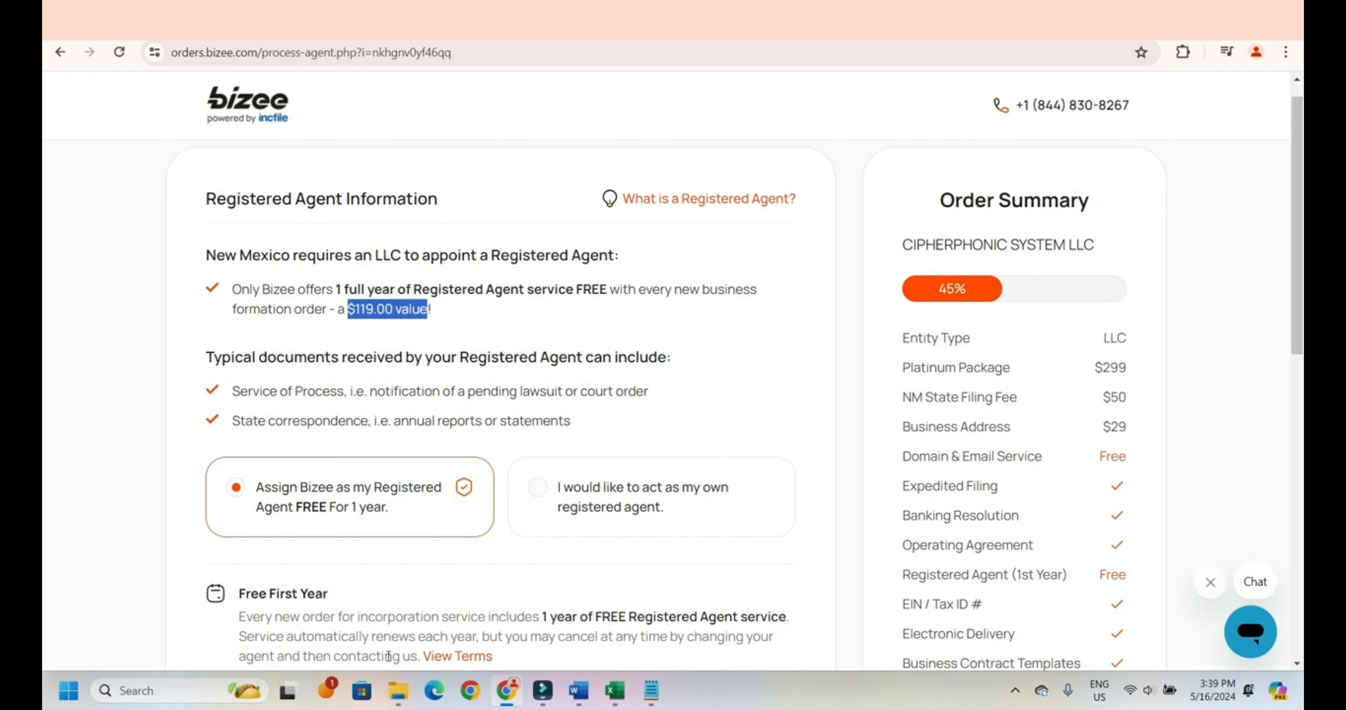
mouse_move(711, 201)
scroll(323, 360, "down", 3)
scroll(543, 374, "down", 10)
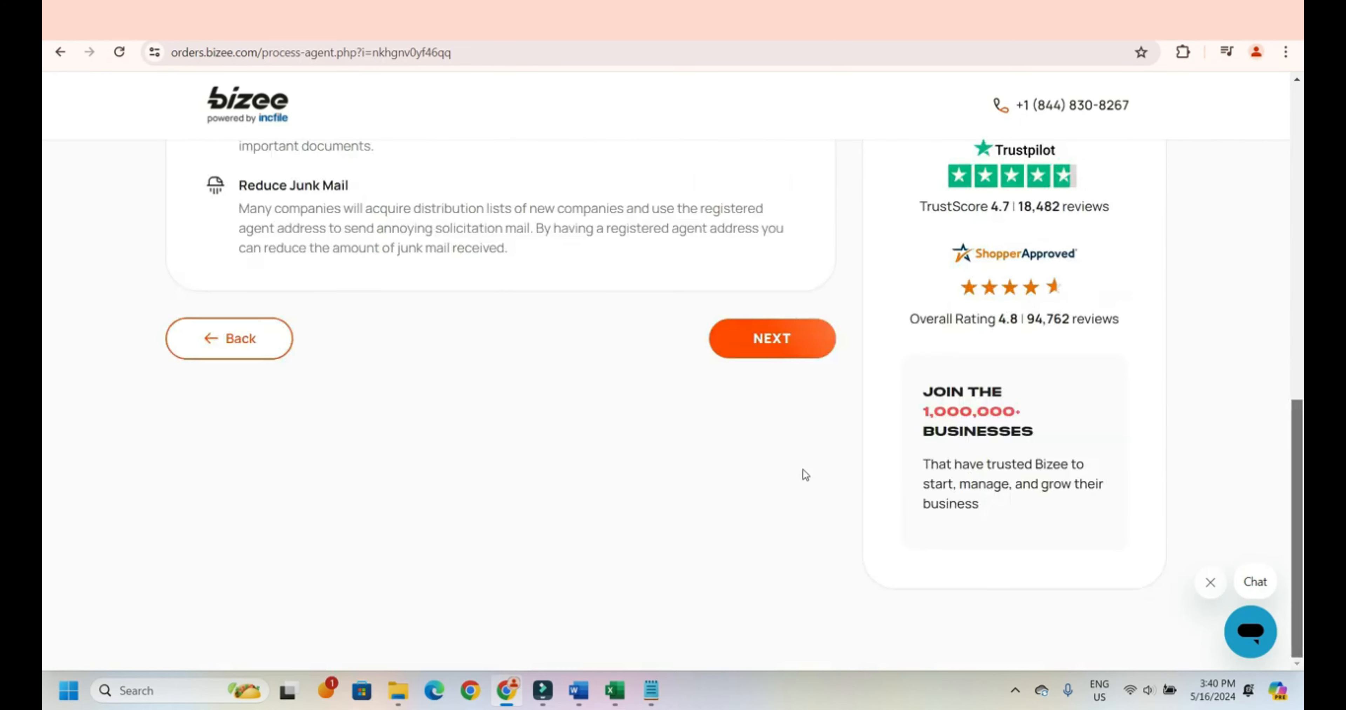
left_click(791, 346)
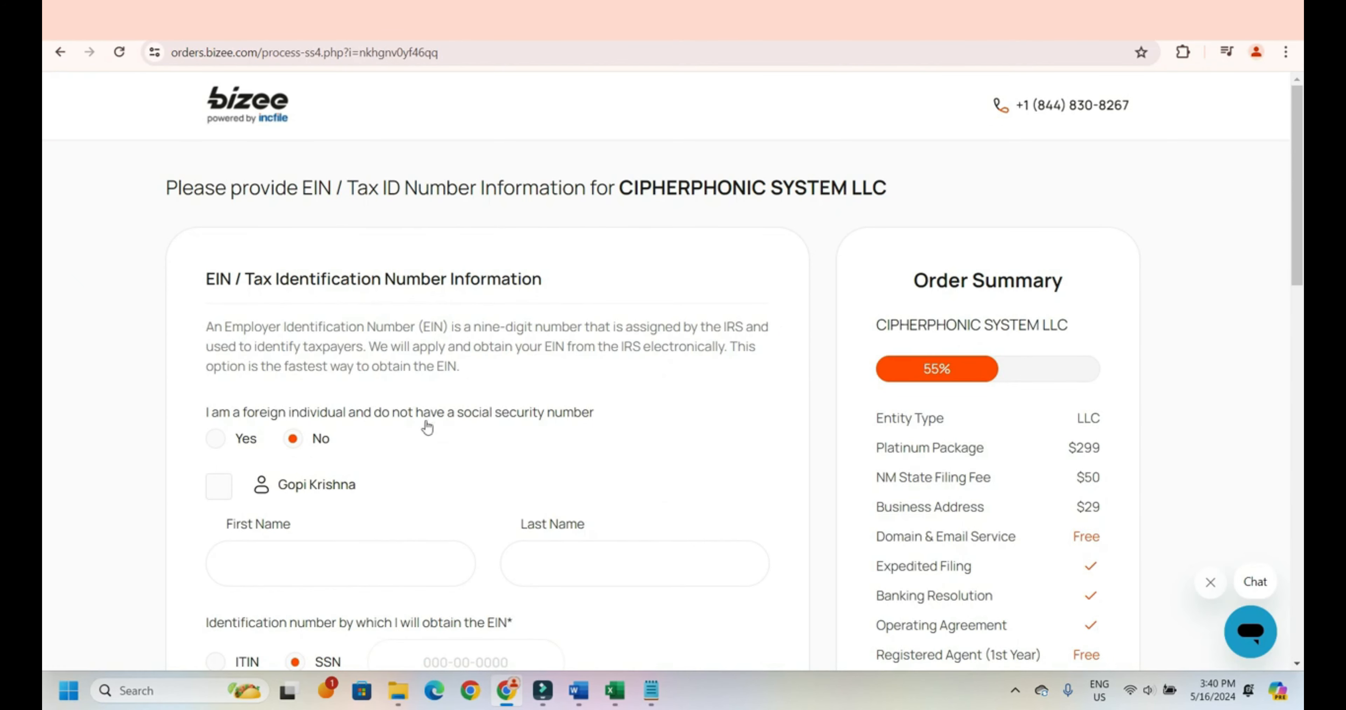
Declare the EIN applicant a foreign individual without a social security number and agree to the SS4 application statements.
left_click(219, 441)
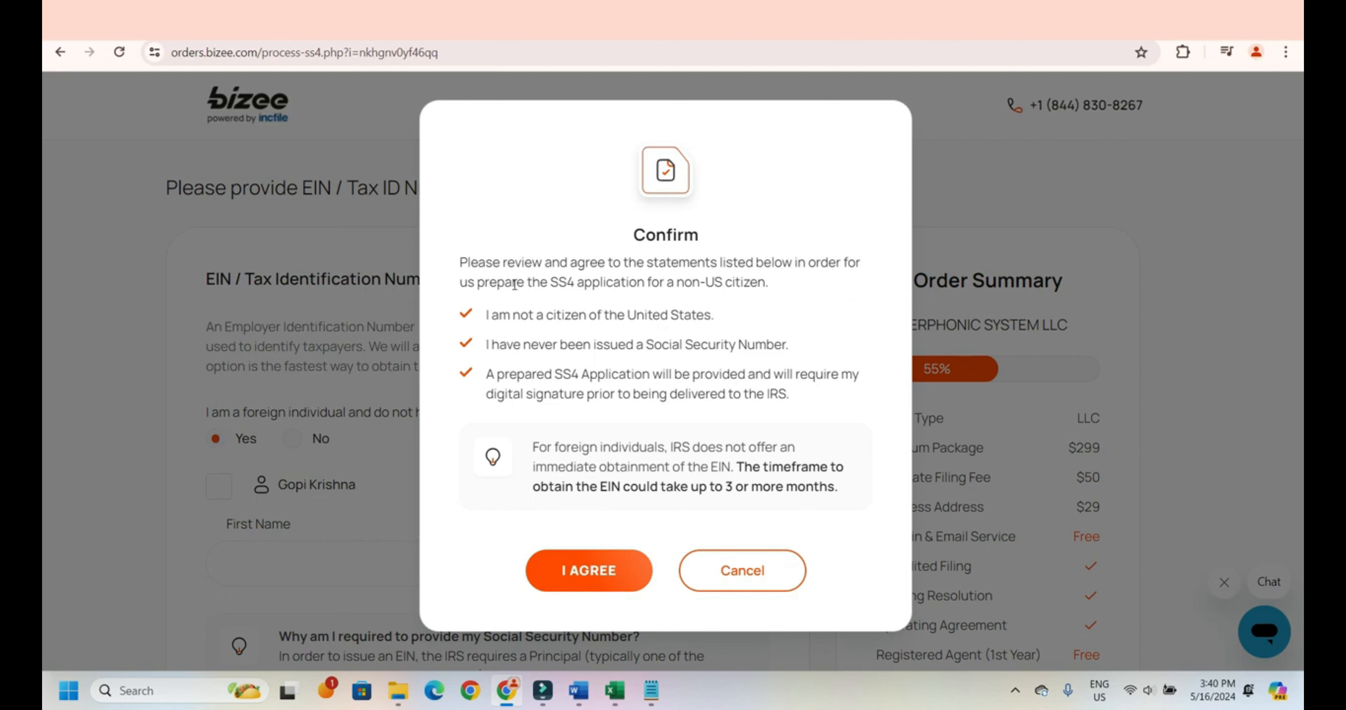
left_click_drag(547, 283, 794, 287)
left_click(793, 284)
left_click(608, 581)
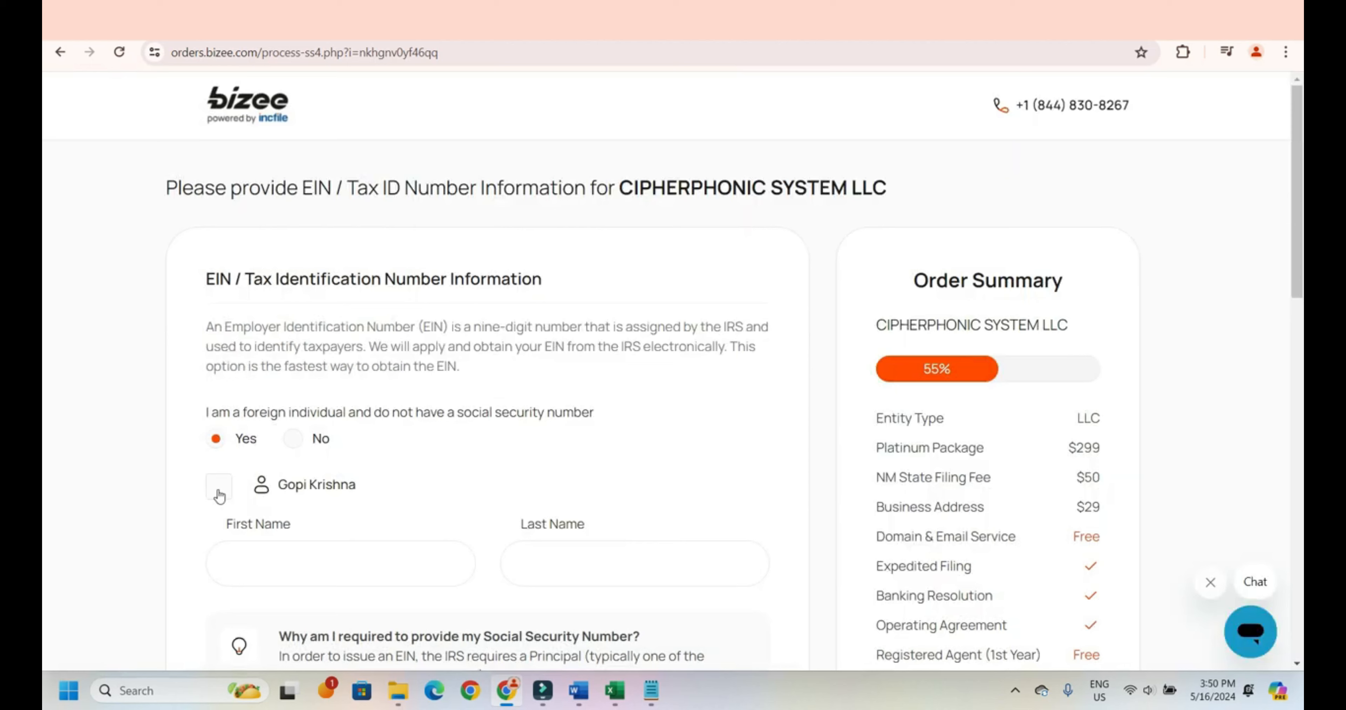
Use the contact person as the EIN applicant, choose the company address provided by Bizee as the physical street address, and submit.
left_click(218, 486)
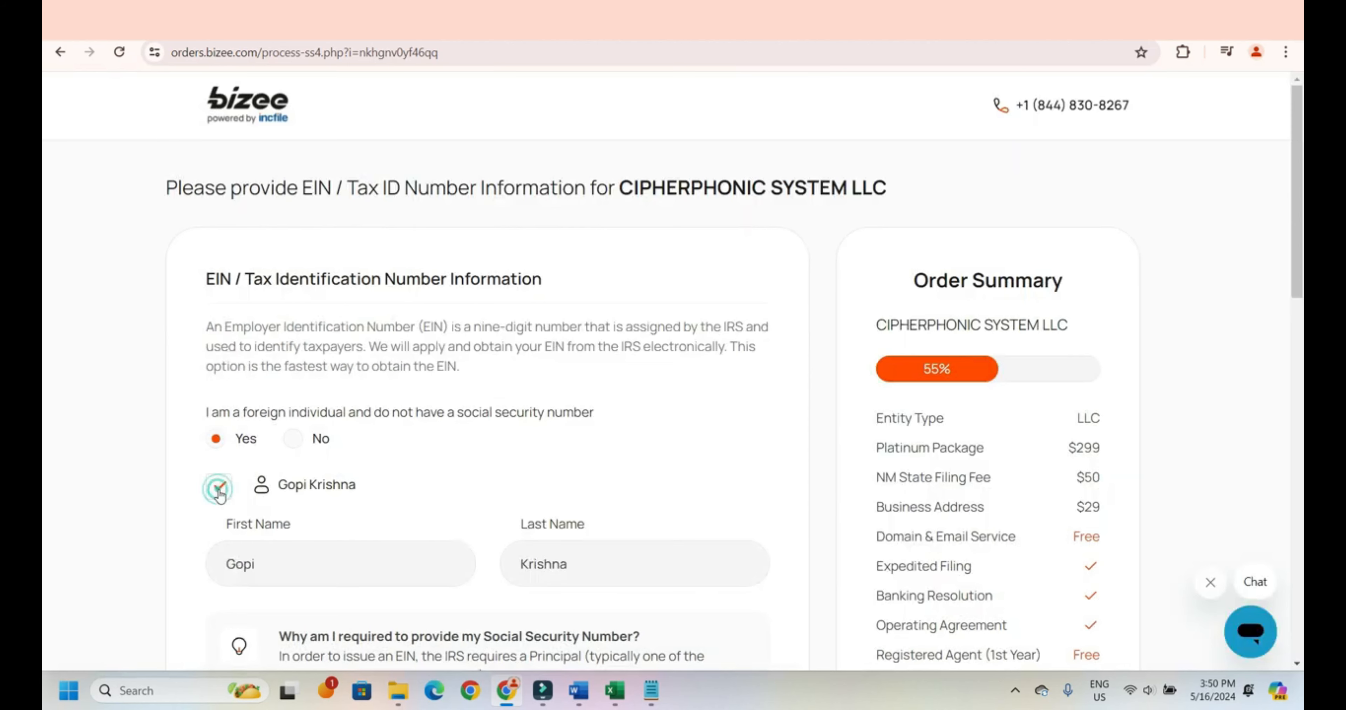
left_click_drag(1299, 255, 1299, 467)
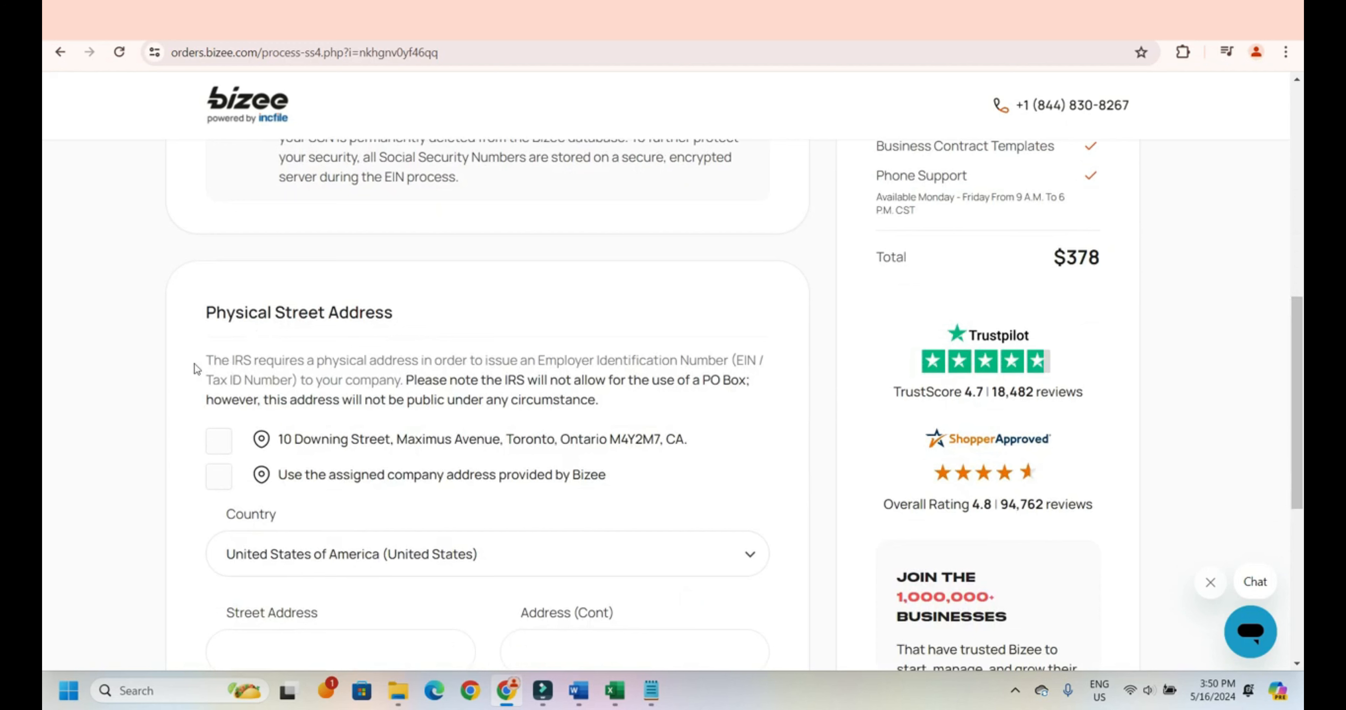
left_click(219, 479)
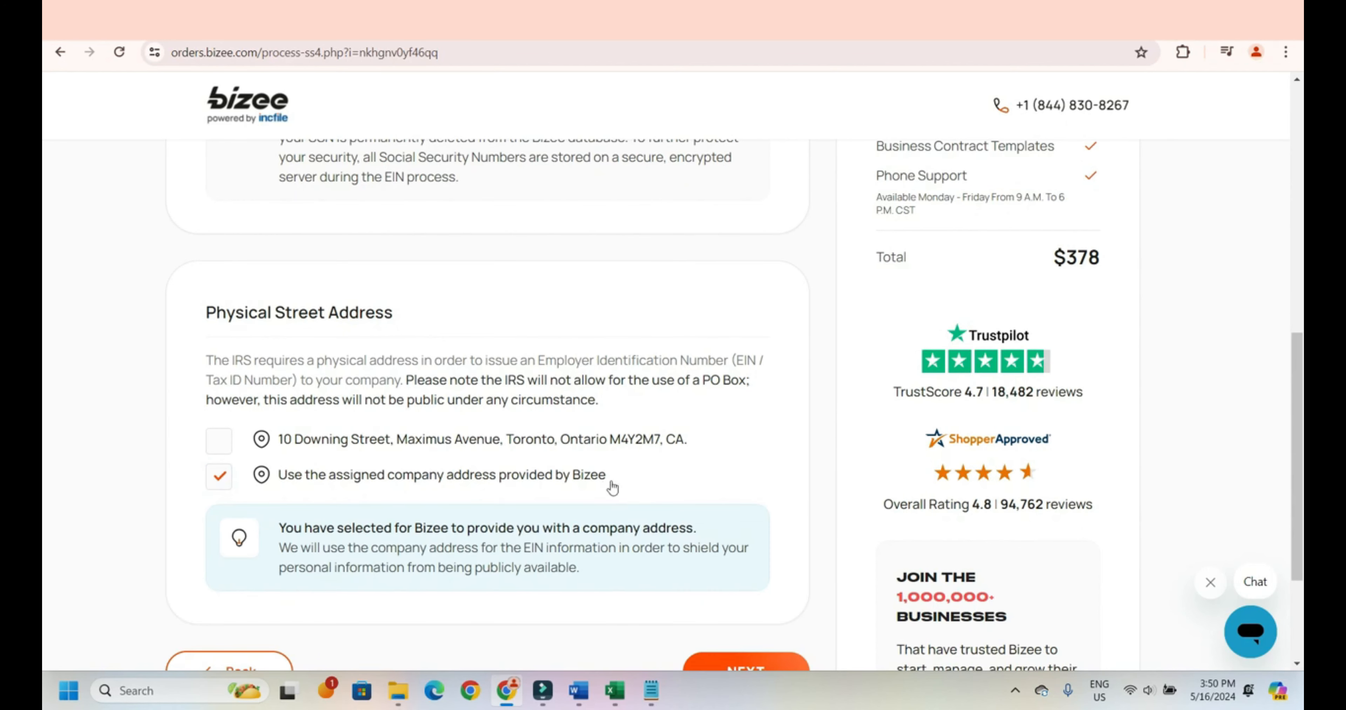
left_click(748, 668)
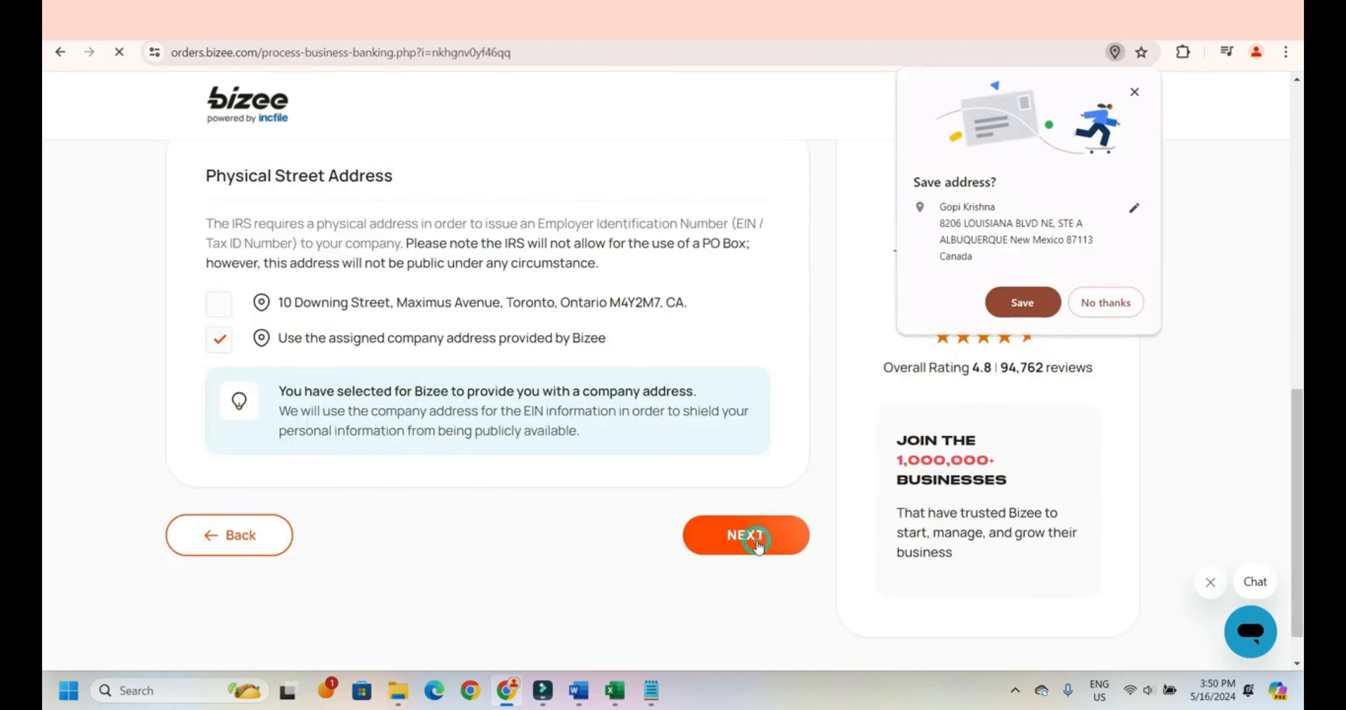
Express interest in the Relay business banking offer, decline the free Business Tax Consultation, and continue.
scroll(475, 295, "down", 7)
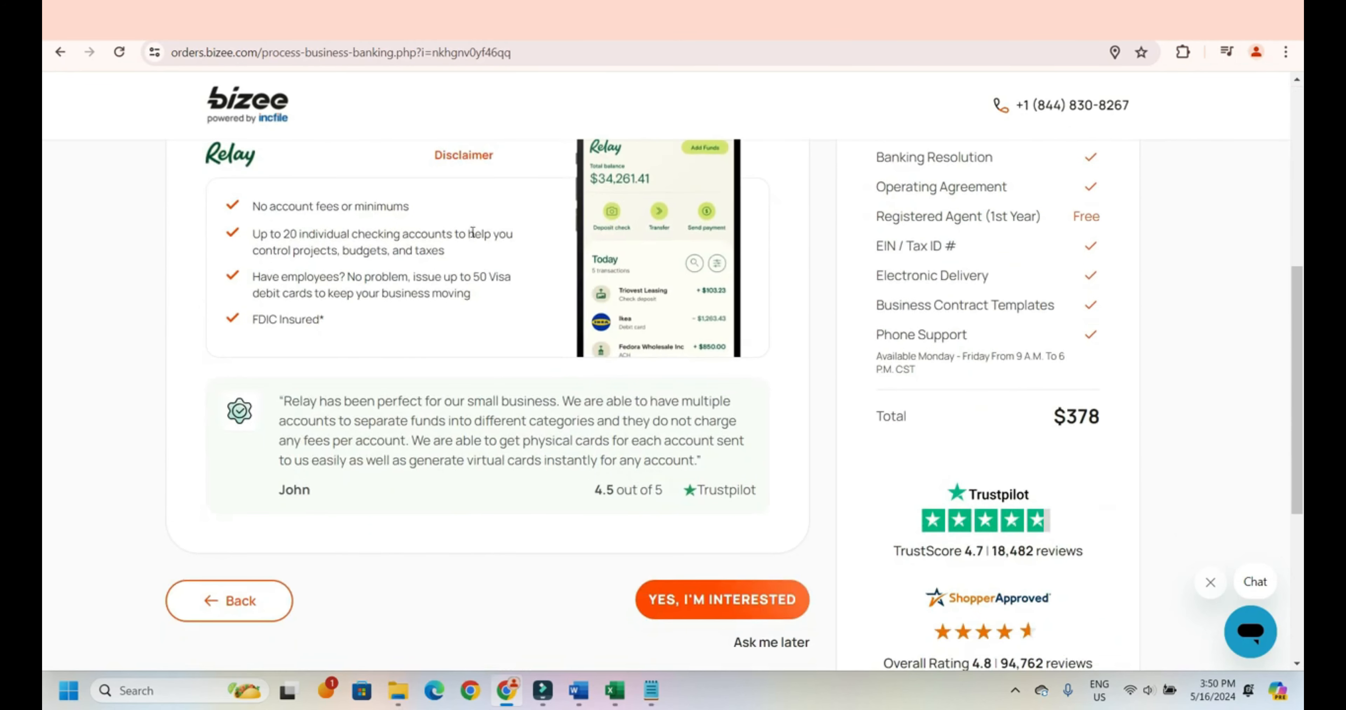
left_click(728, 613)
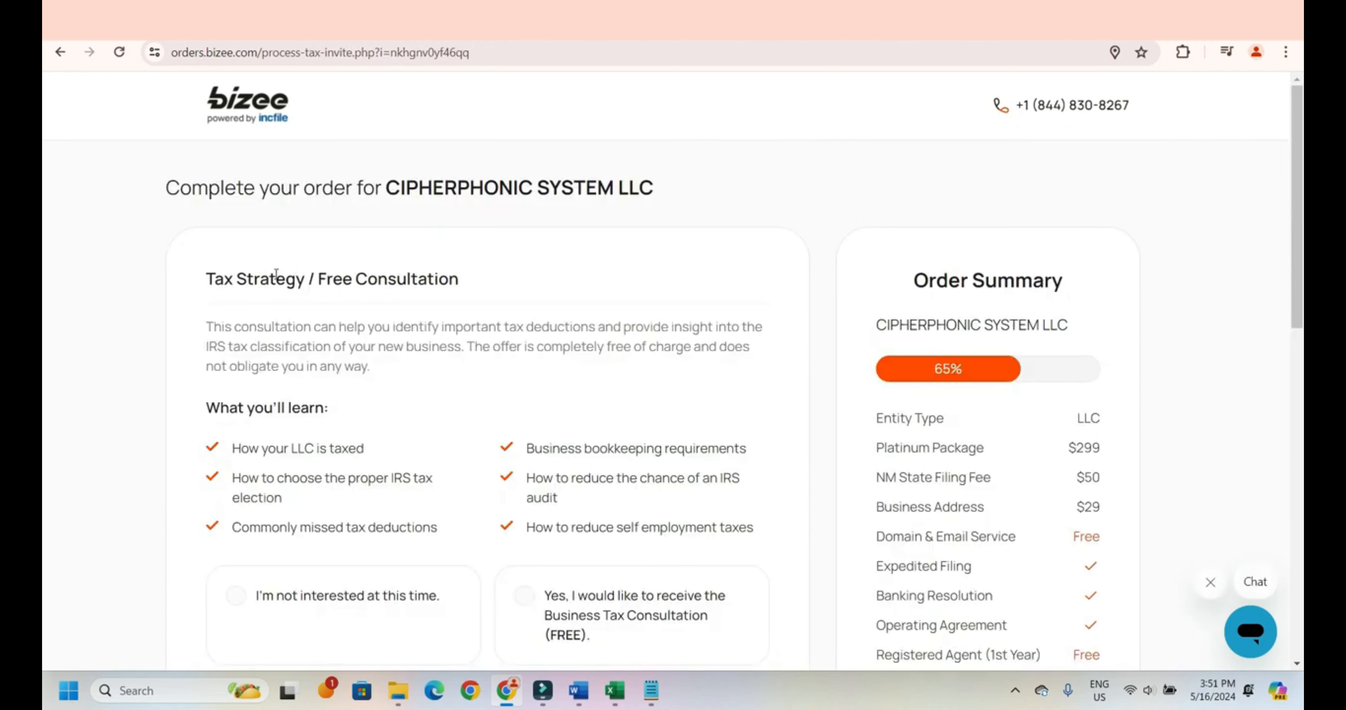
scroll(568, 283, "down", 3)
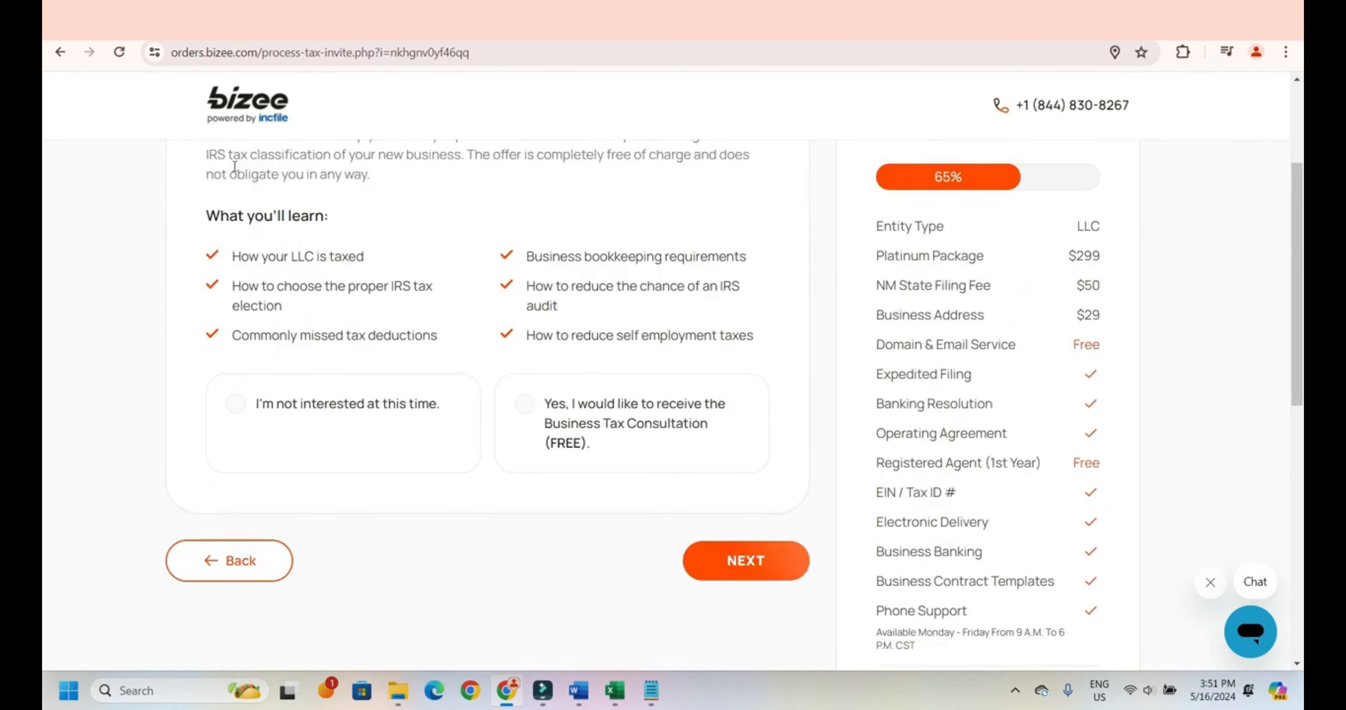
left_click(529, 413)
left_click(233, 412)
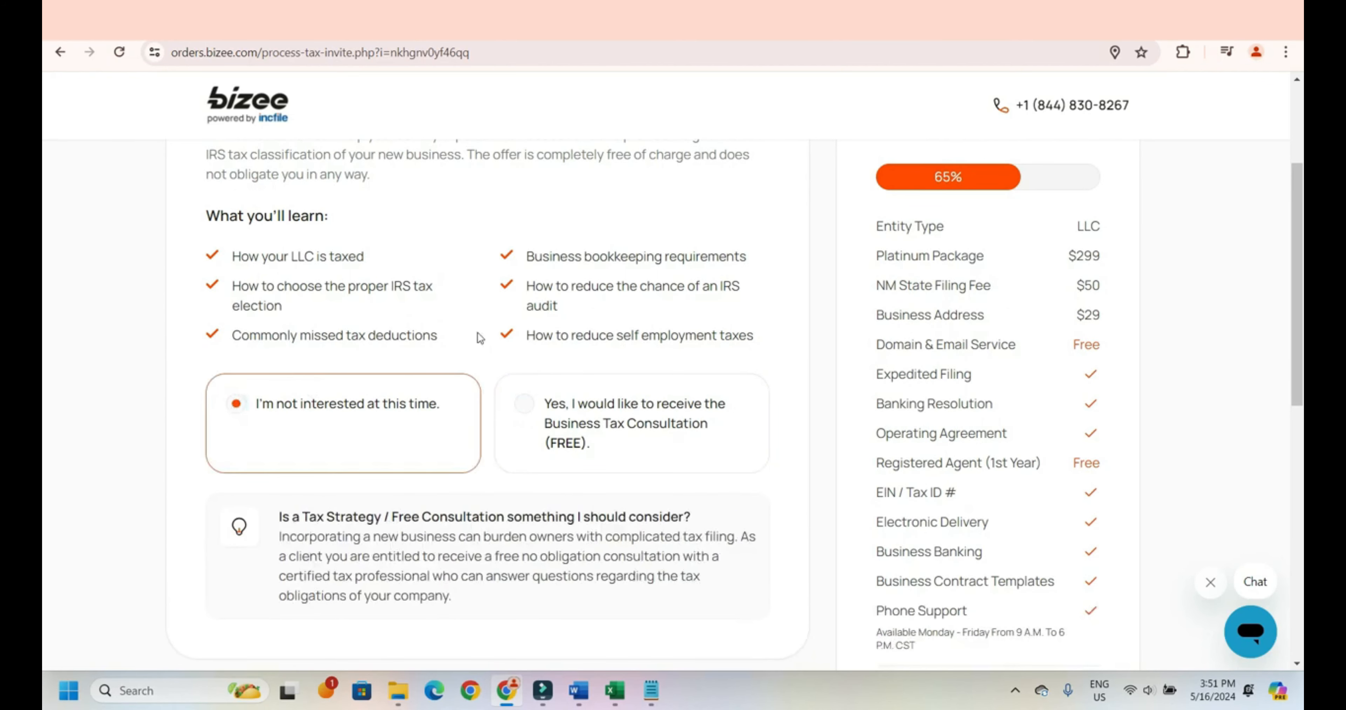
scroll(479, 338, "down", 3)
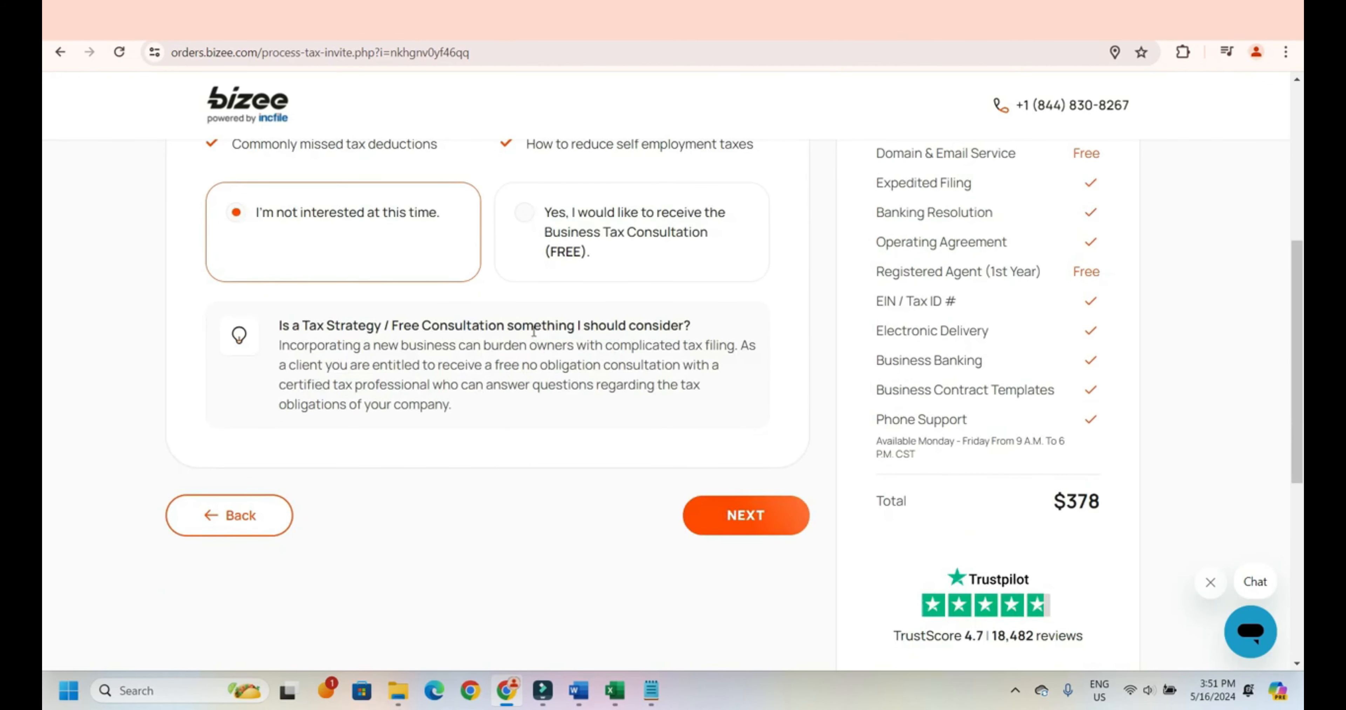
left_click(746, 515)
Decline the $99 business licenses and permits research with "No thanks, I'll do the work myself." and continue to the order review.
left_click(238, 365)
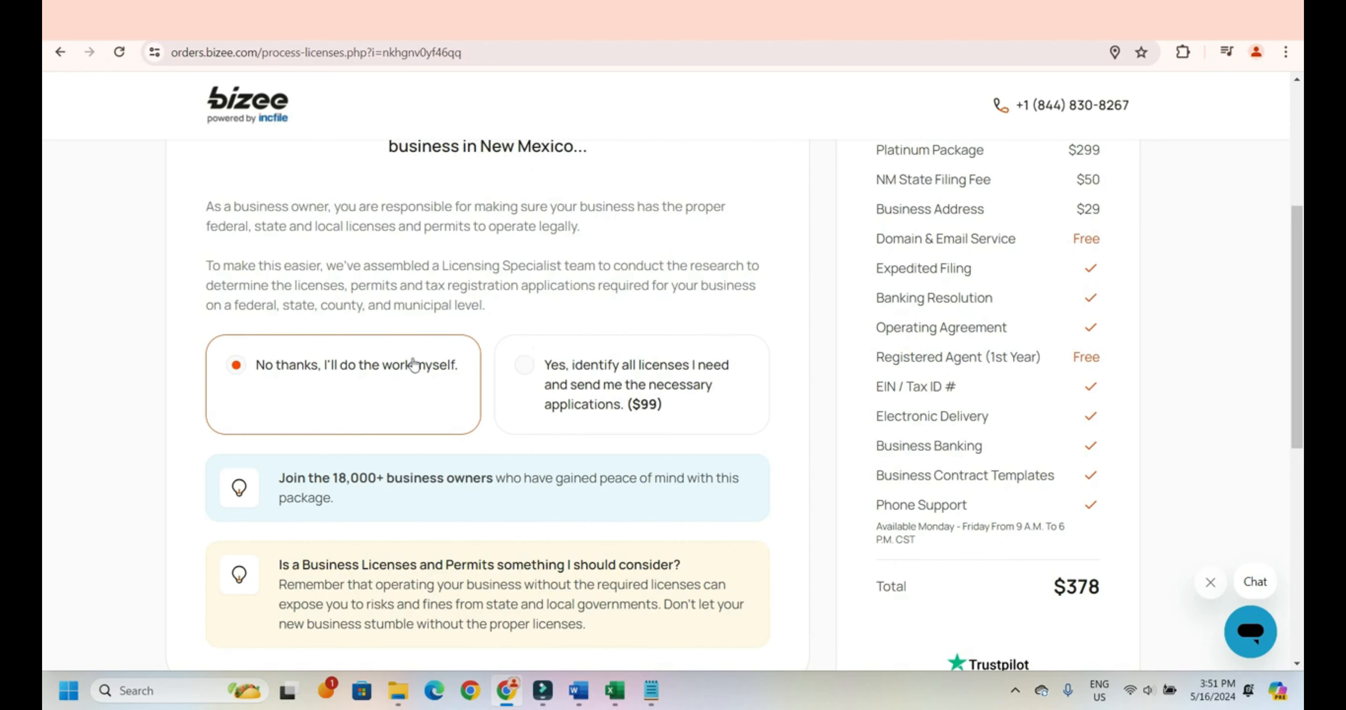
scroll(413, 364, "down", 1)
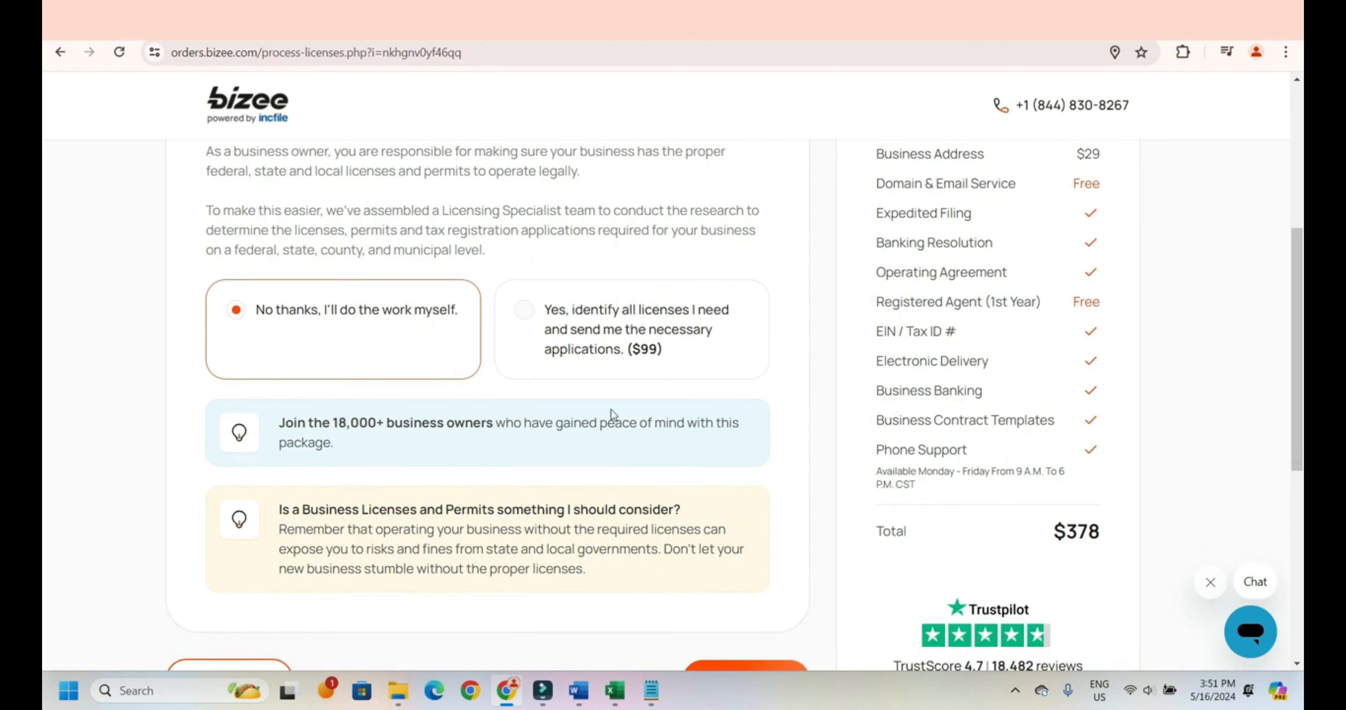
scroll(610, 409, "down", 3)
left_click(752, 517)
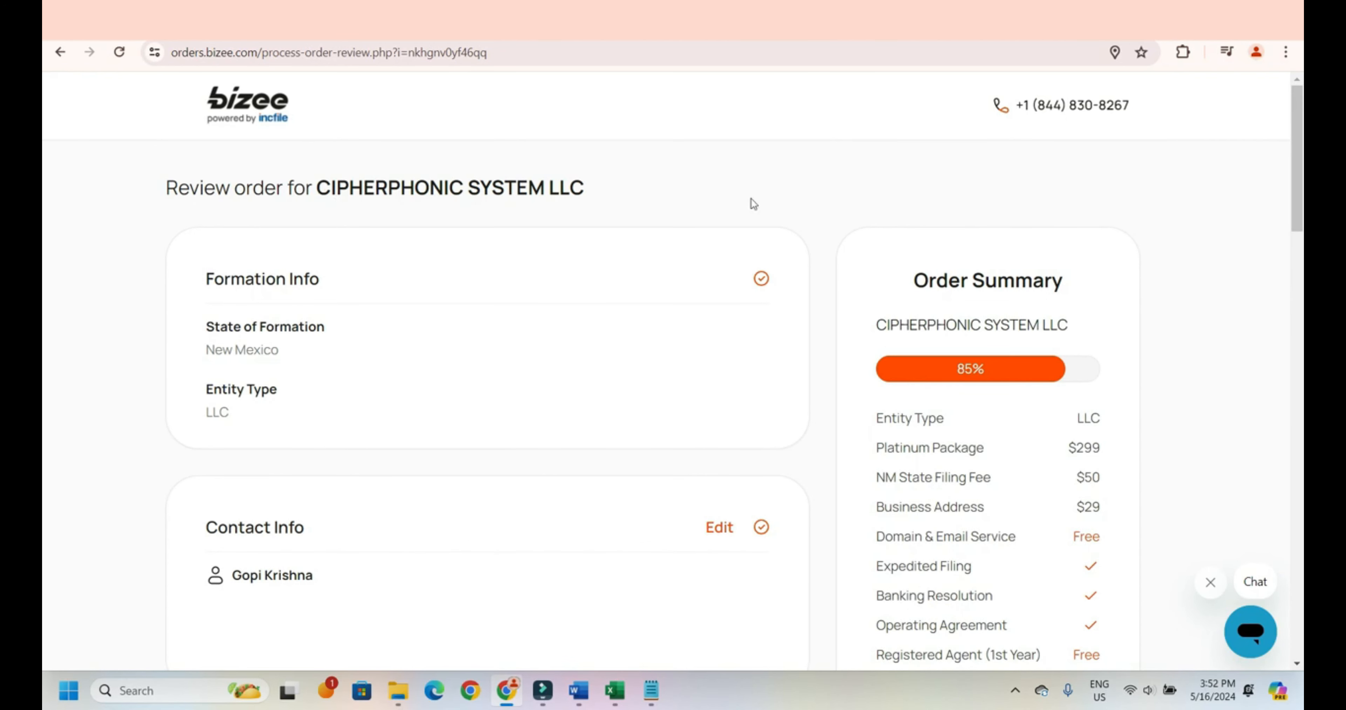
Review the formation, agent, company, address and member details of the order, and proceed to payment.
left_click_drag(1299, 178, 1299, 418)
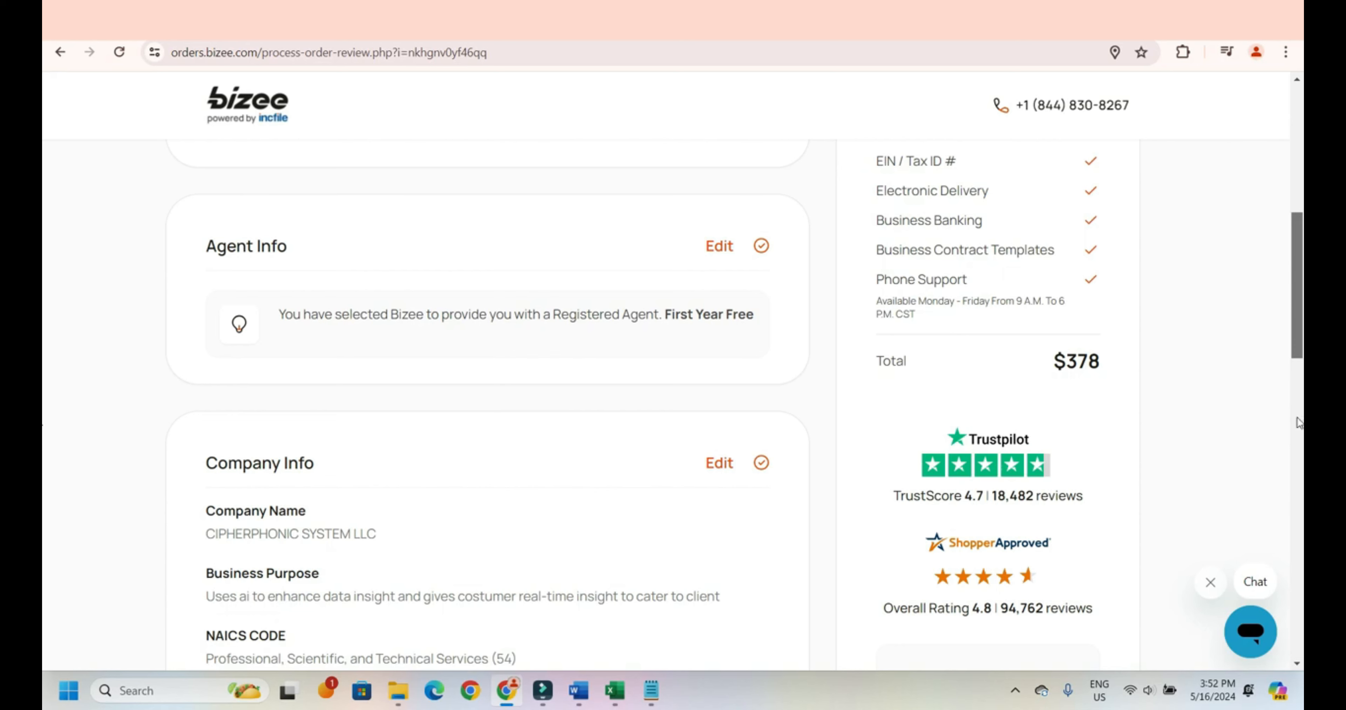
scroll(45, 417, "down", 6)
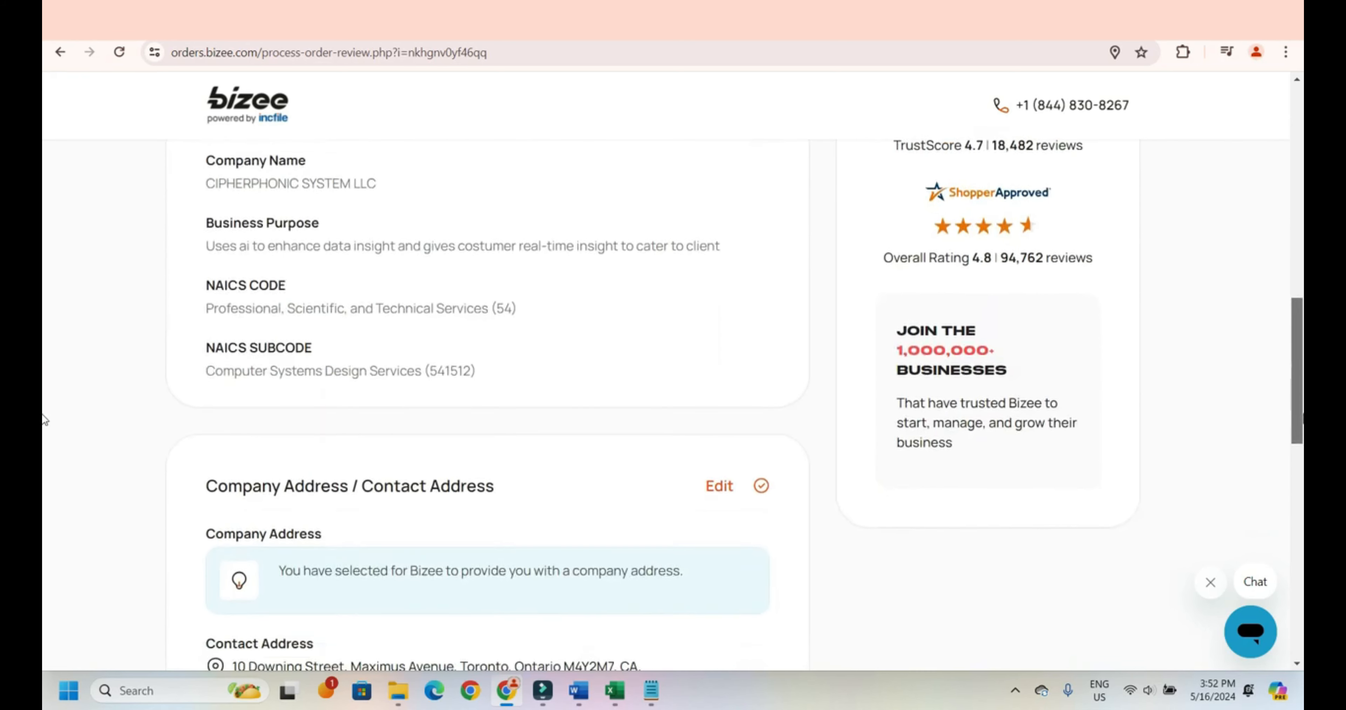
scroll(45, 443, "down", 2)
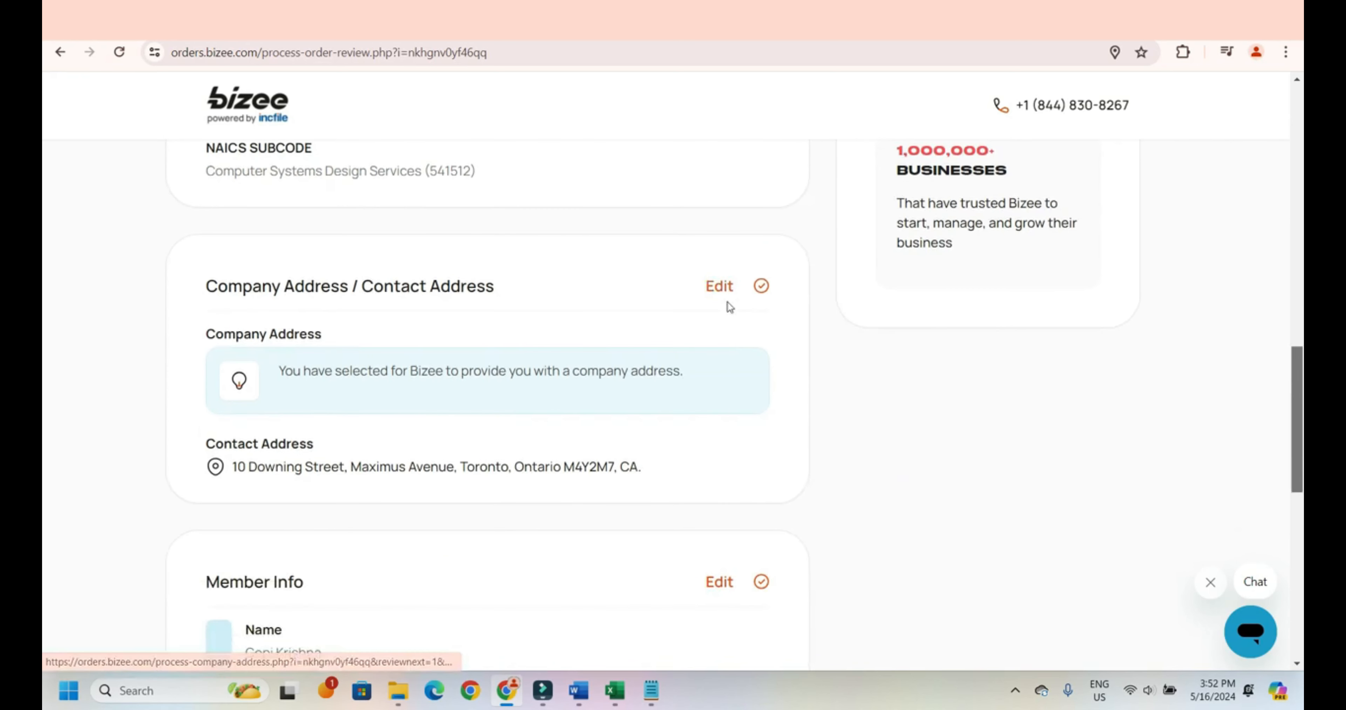
left_click_drag(1294, 390, 1289, 558)
left_click(772, 543)
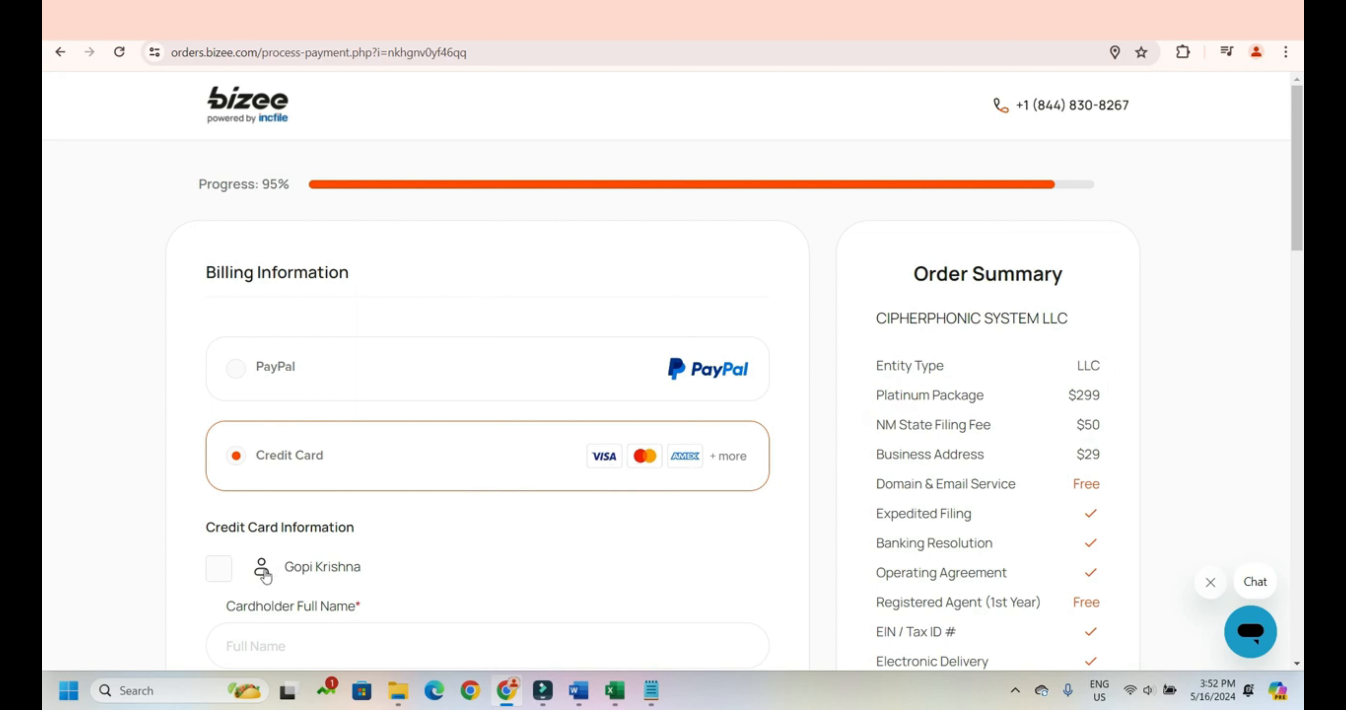
Use the contact person as the credit card's cardholder and the saved contact address as the billing address.
left_click(218, 573)
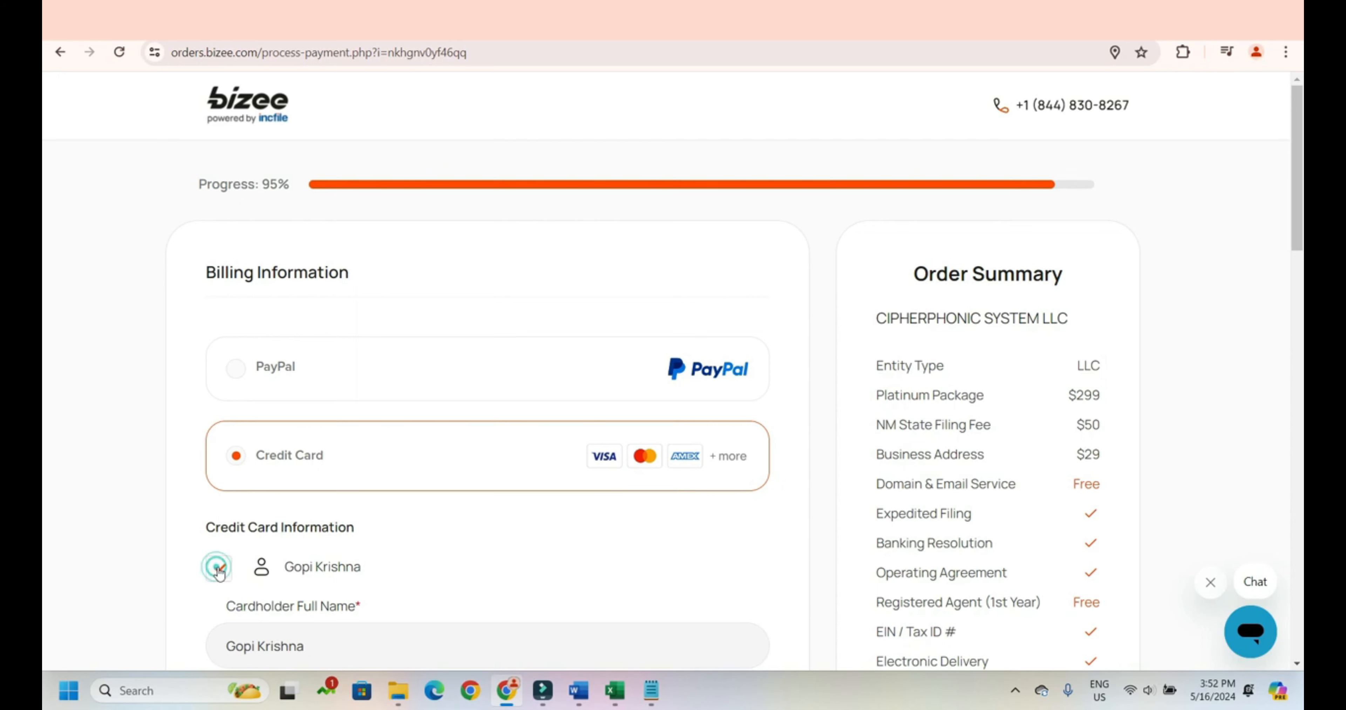
scroll(44, 279, "down", 5)
left_click(684, 384)
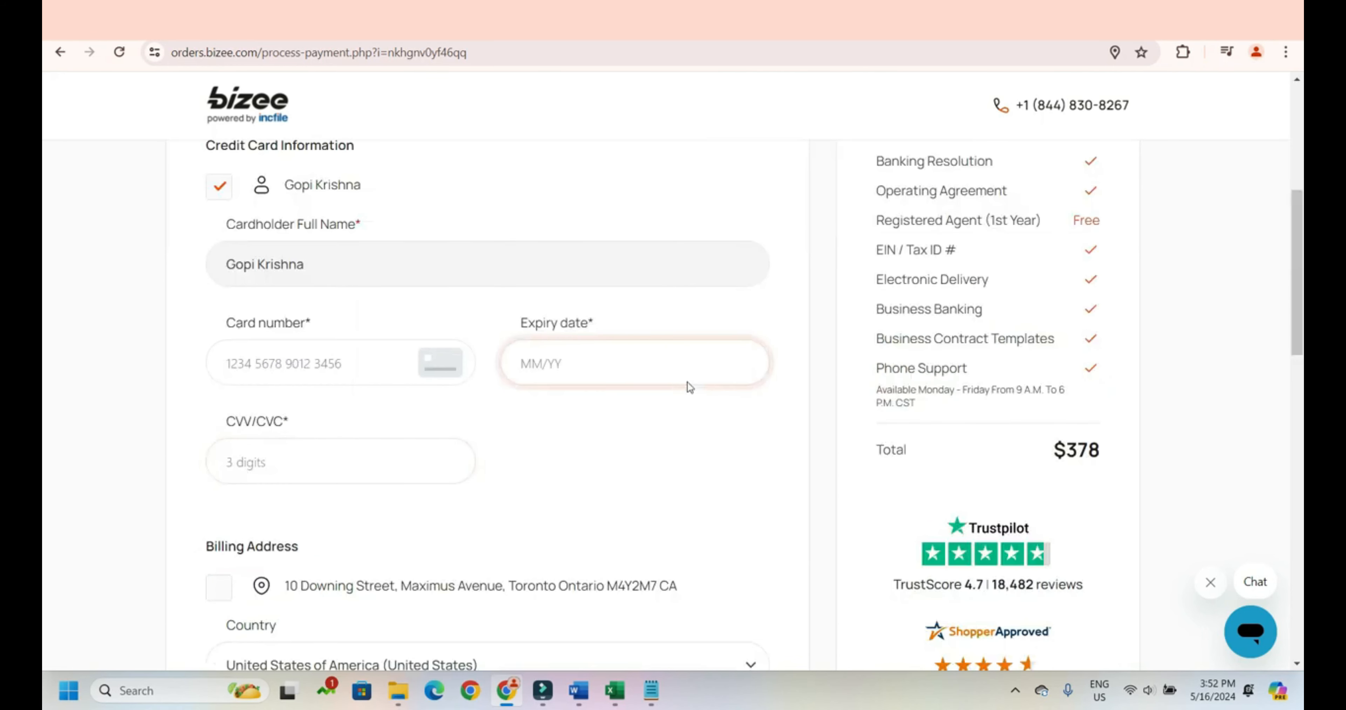
left_click(218, 586)
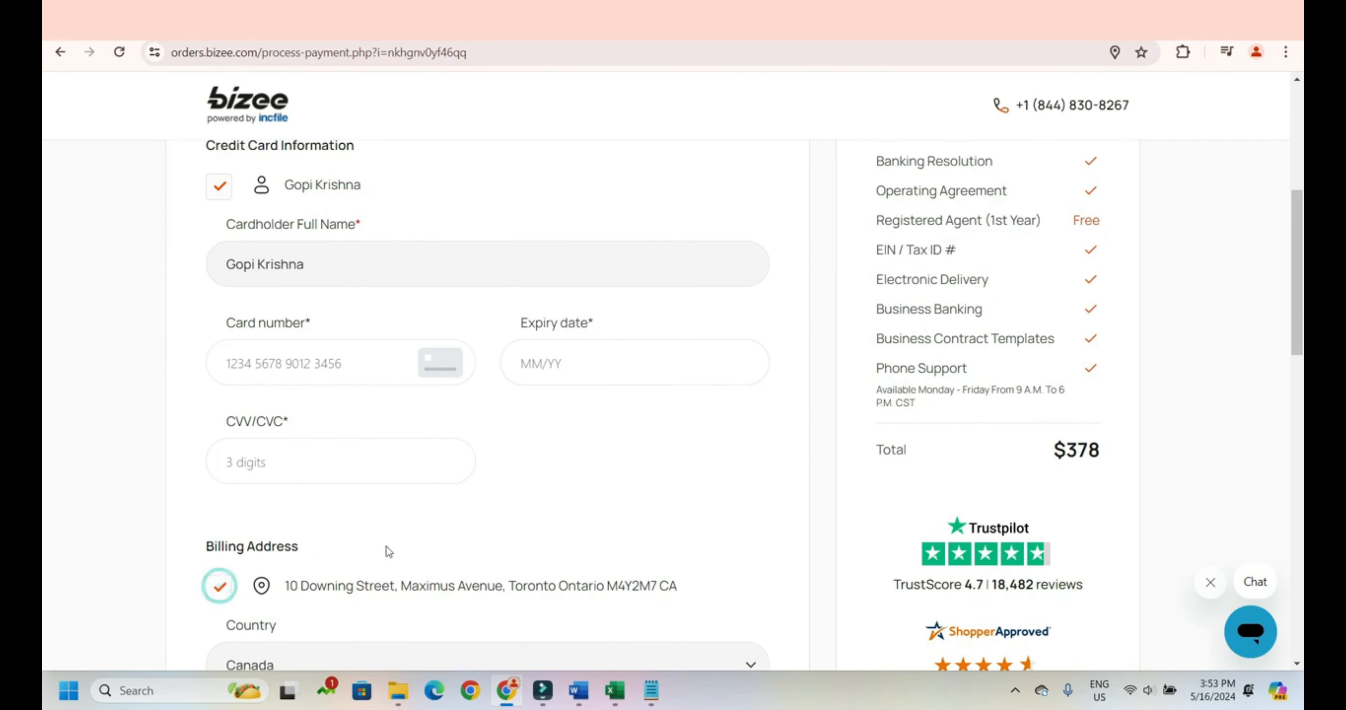
Check the payment form and the order total, and agree to the Legal Statement and Cancellation Policy.
scroll(391, 542, "down", 3)
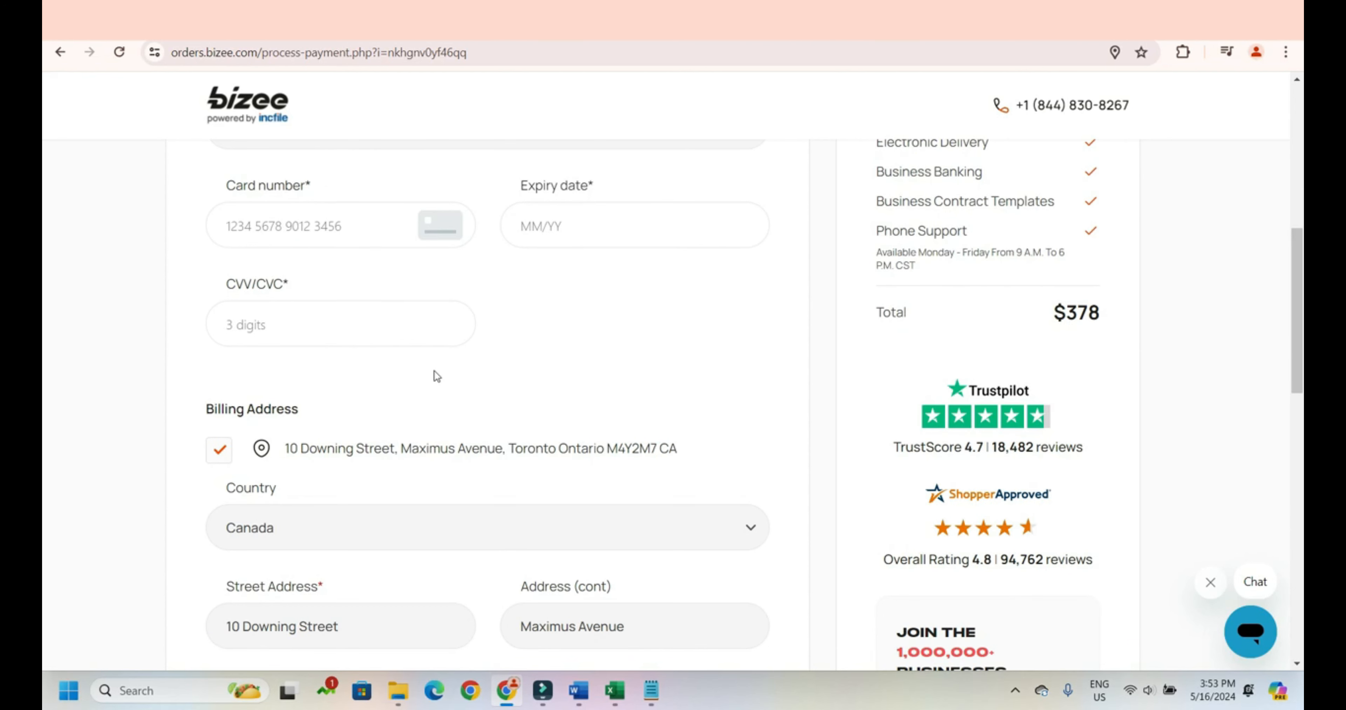
scroll(436, 376, "up", 6)
scroll(1043, 438, "down", 2)
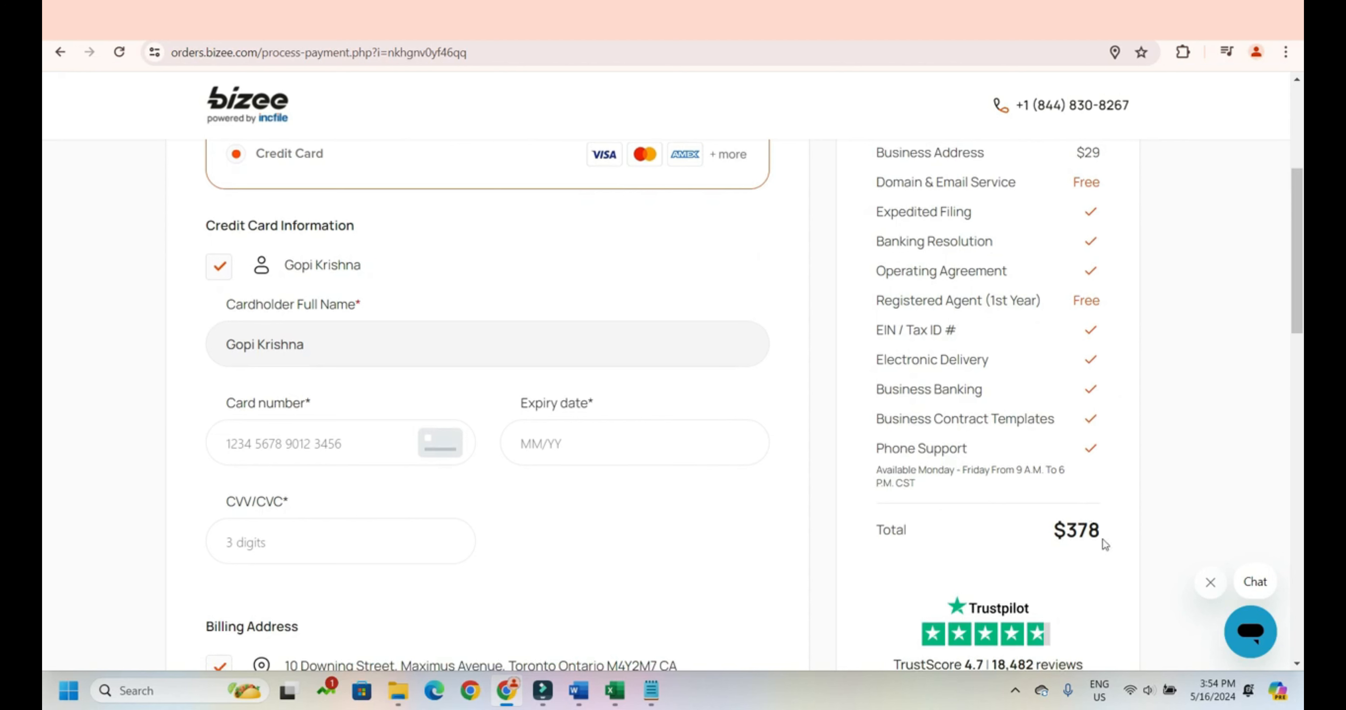
left_click_drag(1049, 530, 1106, 522)
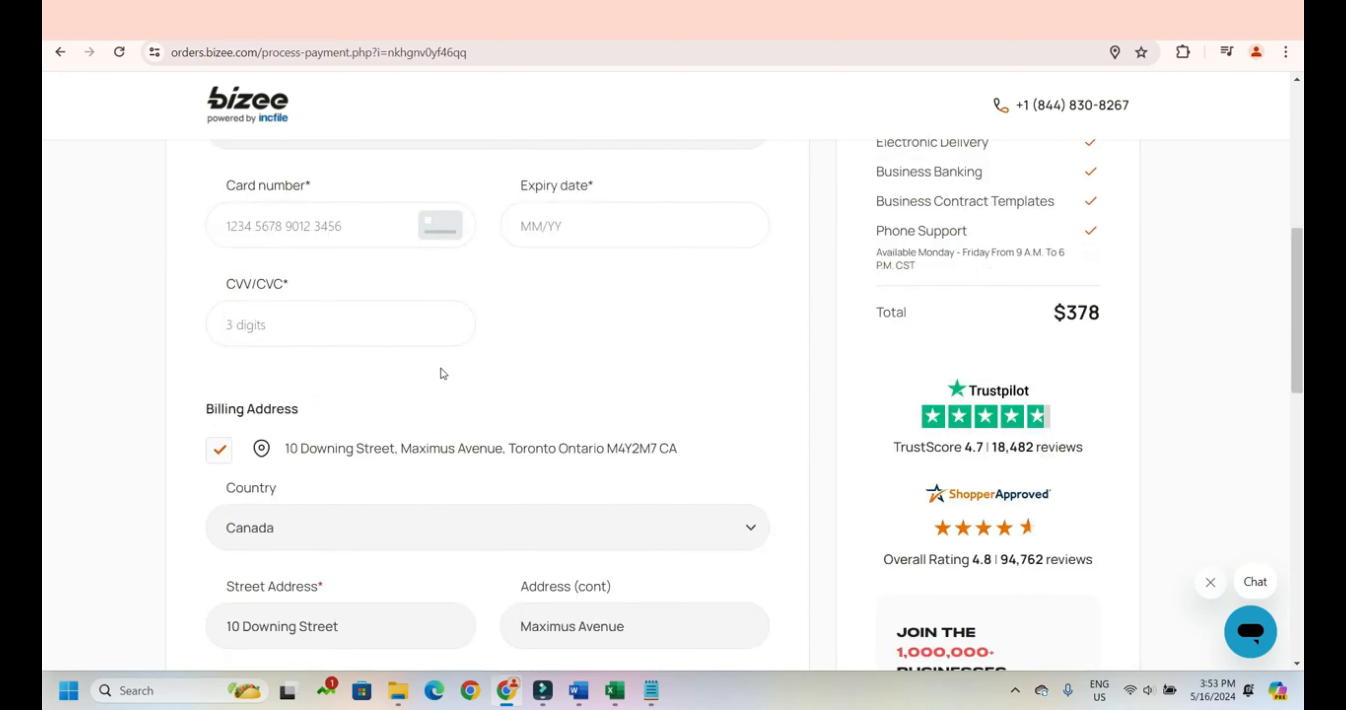
scroll(440, 367, "down", 10)
left_click(224, 527)
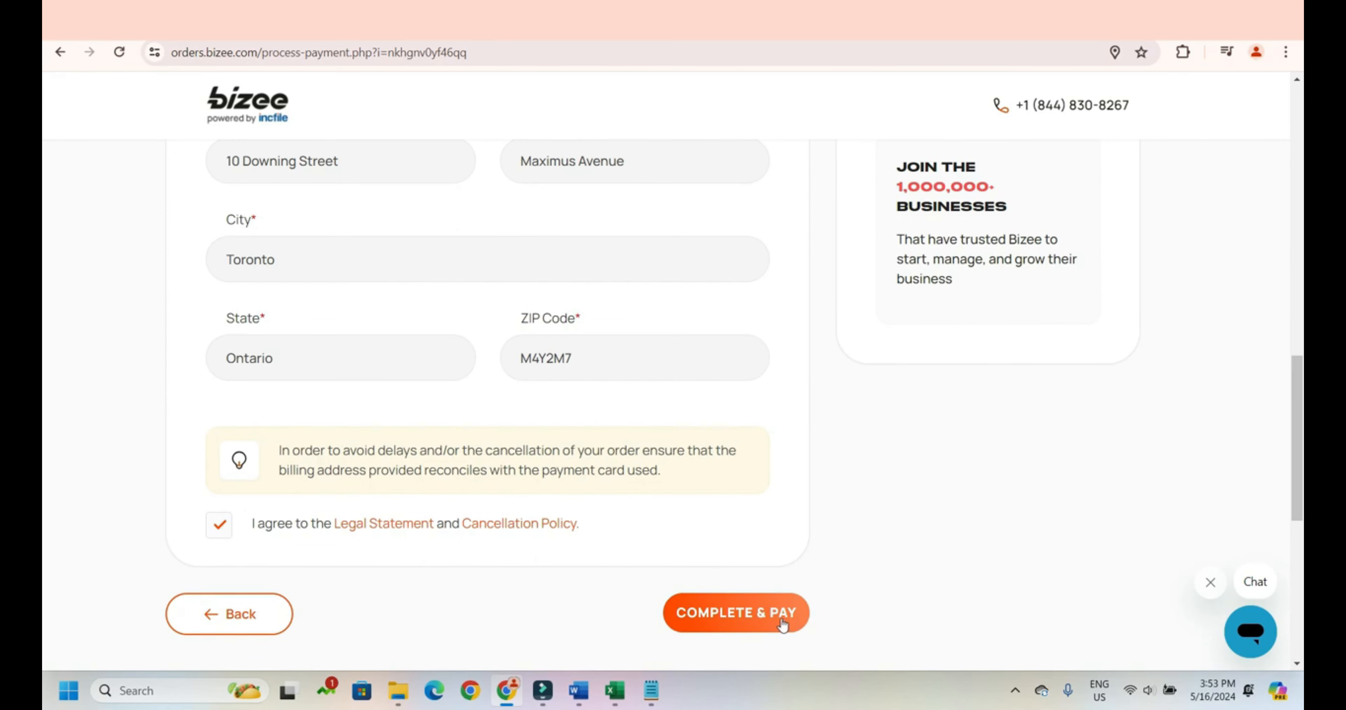